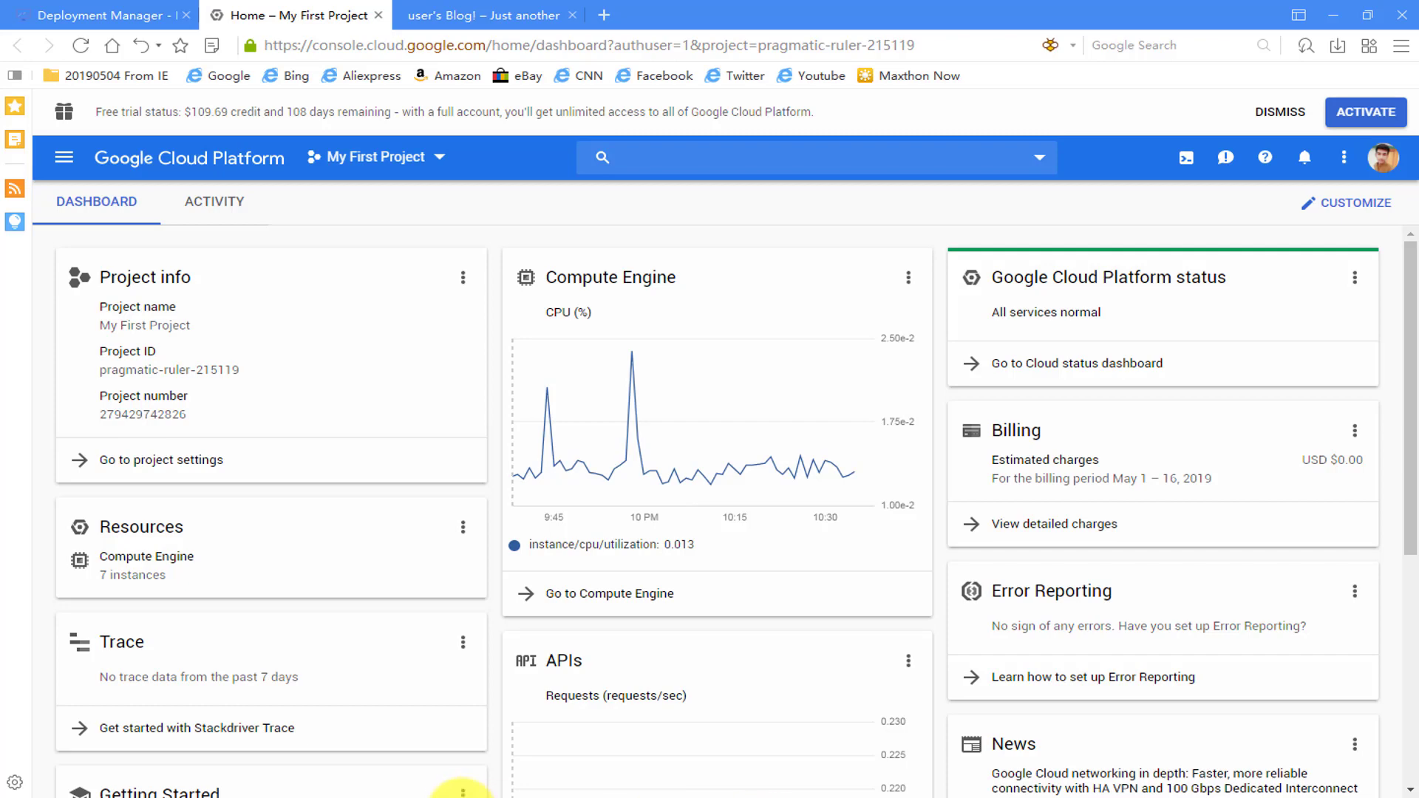
# Step: Open the Cloud DNS page of the network services
pyautogui.click(64, 168)
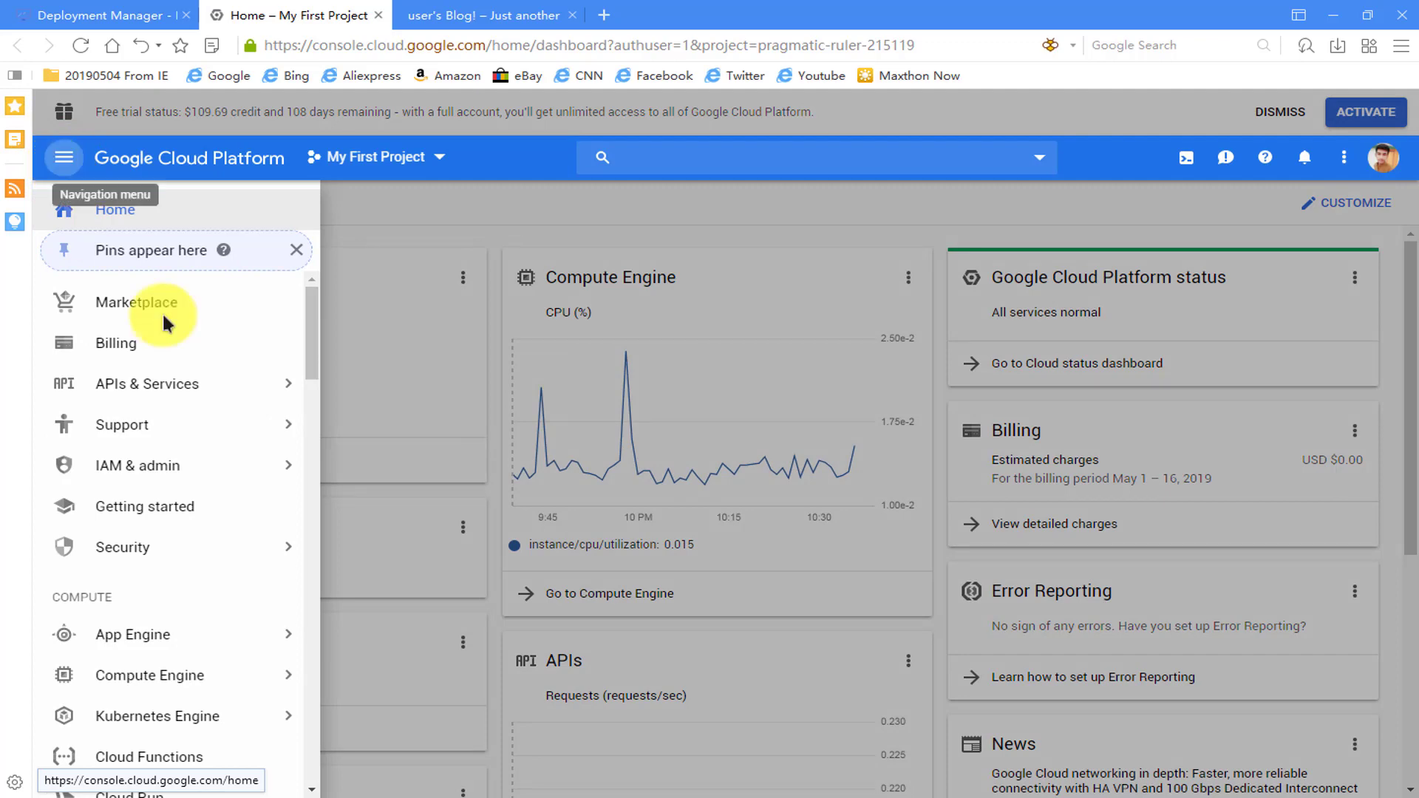
pyautogui.scroll(-8, 225, 386)
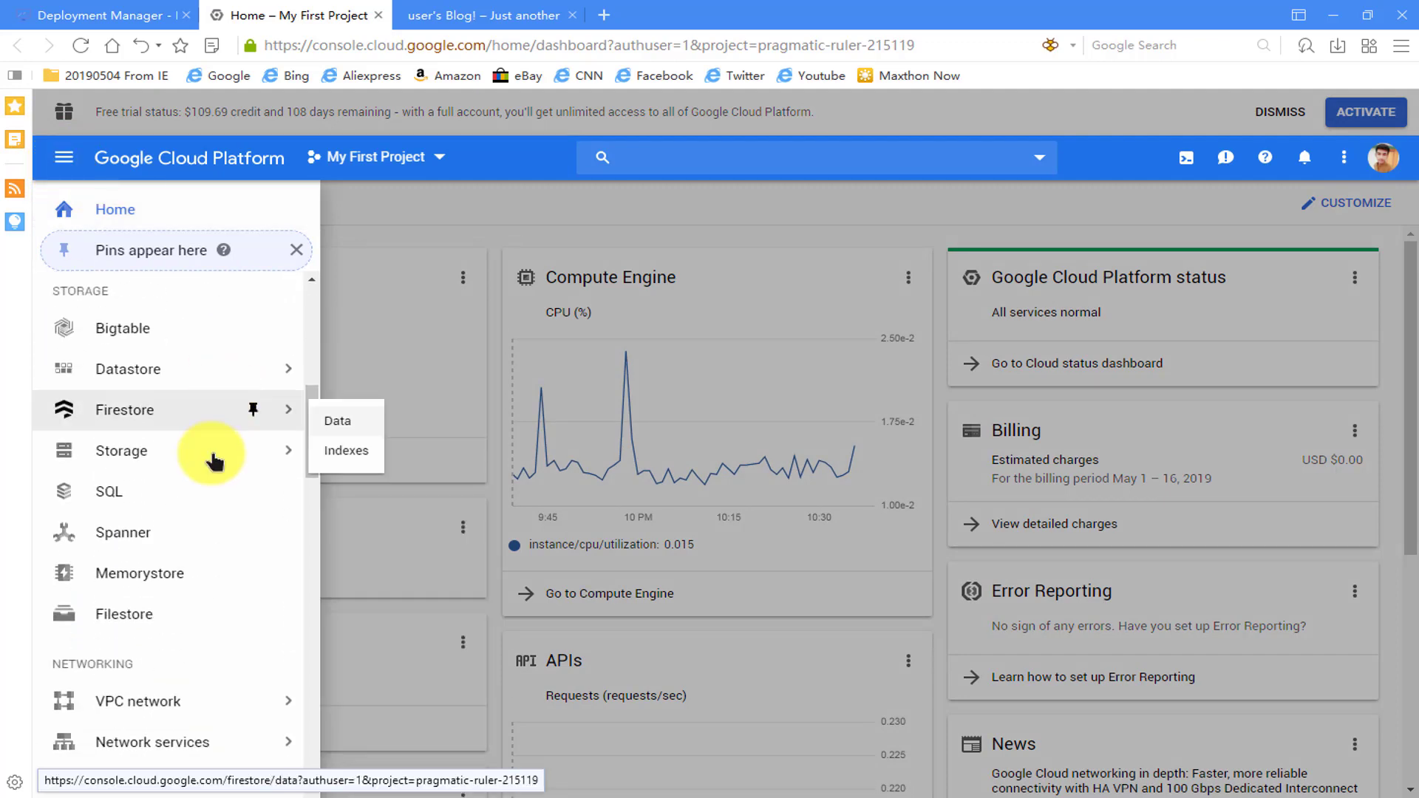
pyautogui.scroll(-3, 214, 454)
pyautogui.moveTo(247, 517)
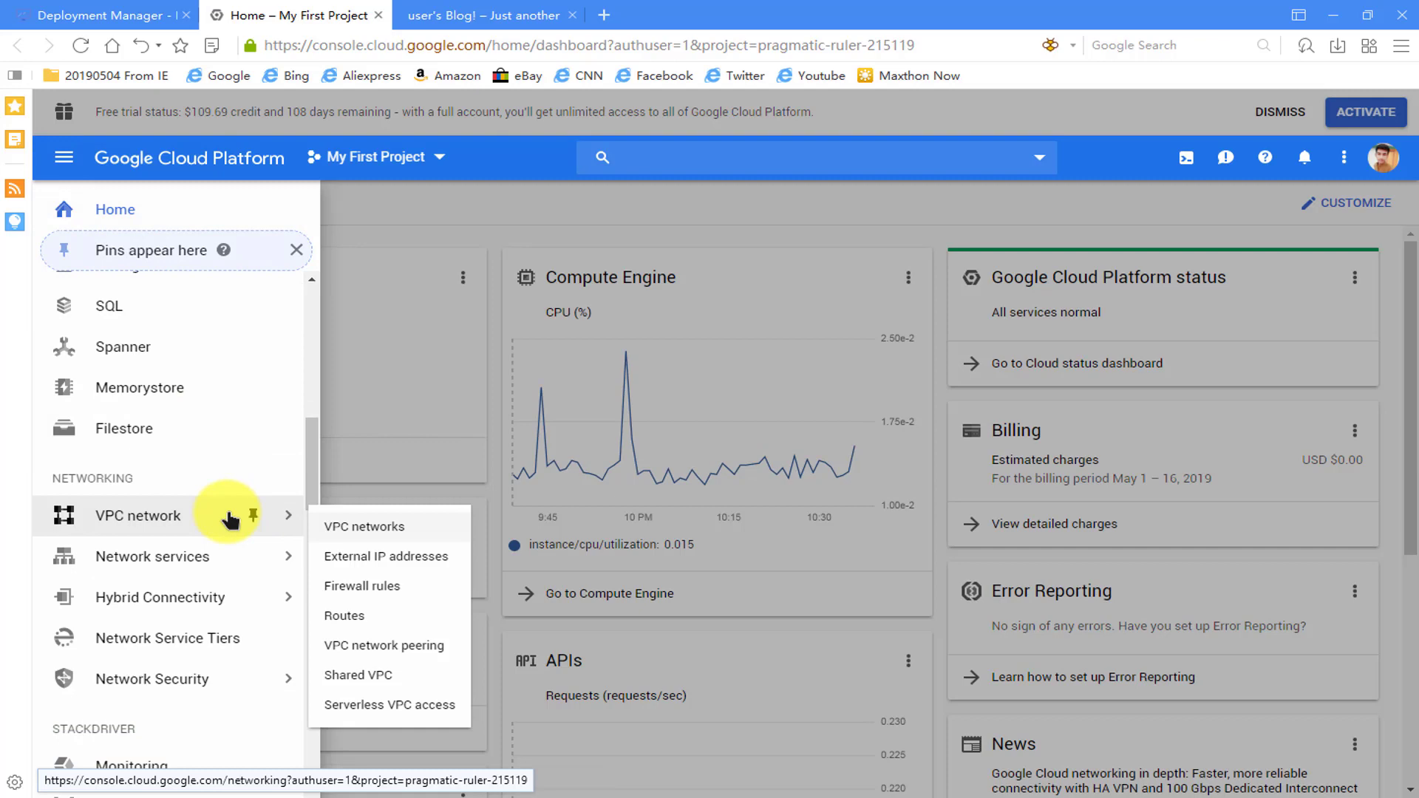
pyautogui.moveTo(195, 564)
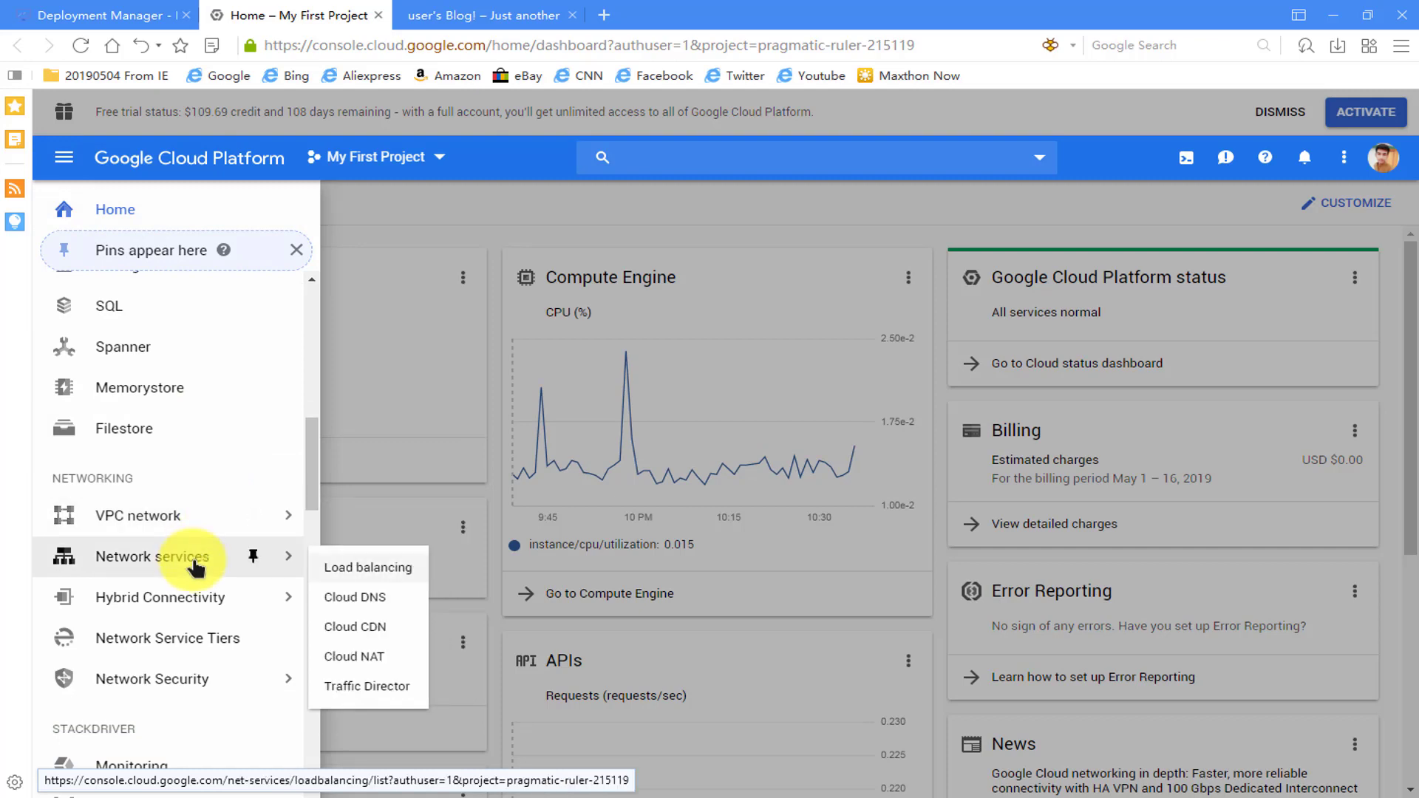
pyautogui.click(373, 597)
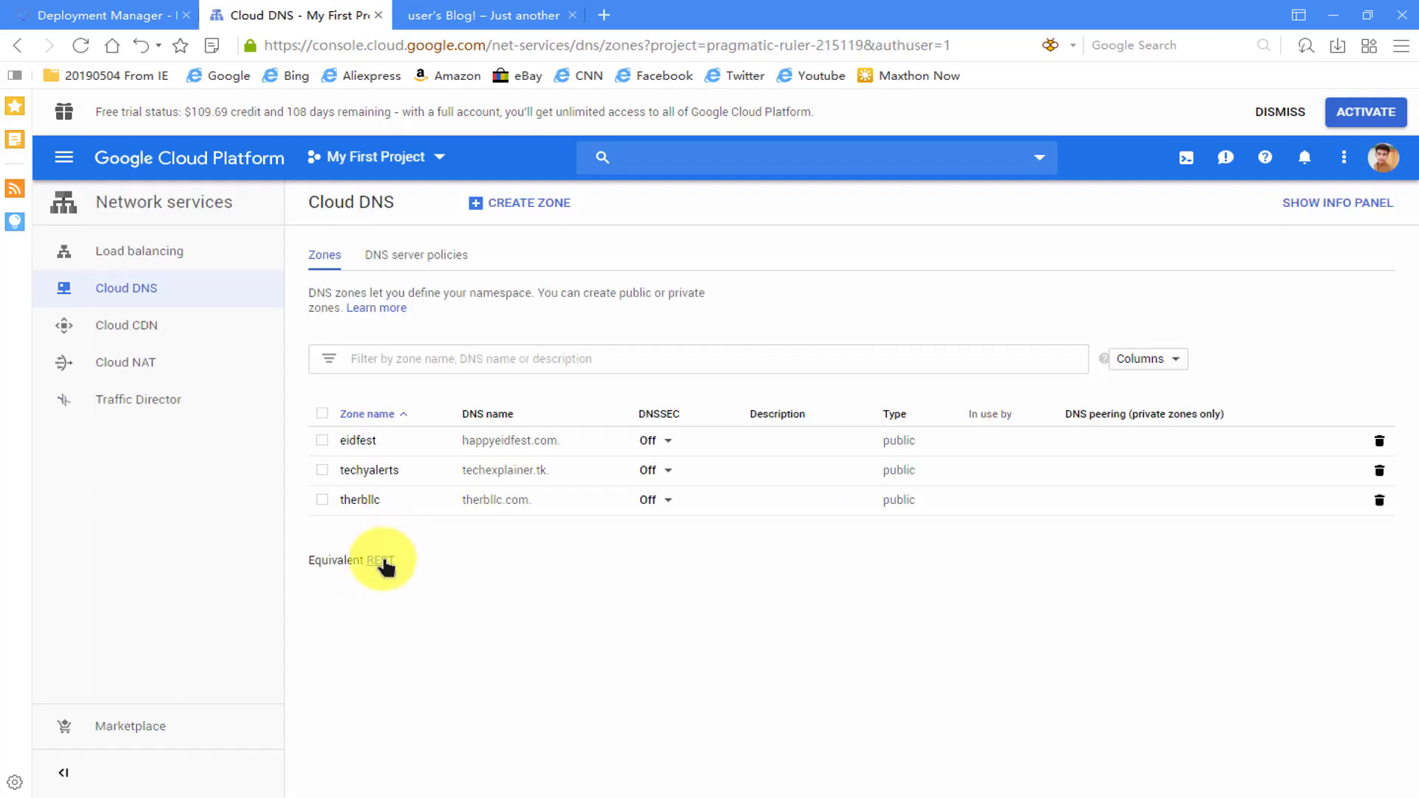
# Step: Start a new public DNS zone and name the zone worldcup
pyautogui.click(530, 201)
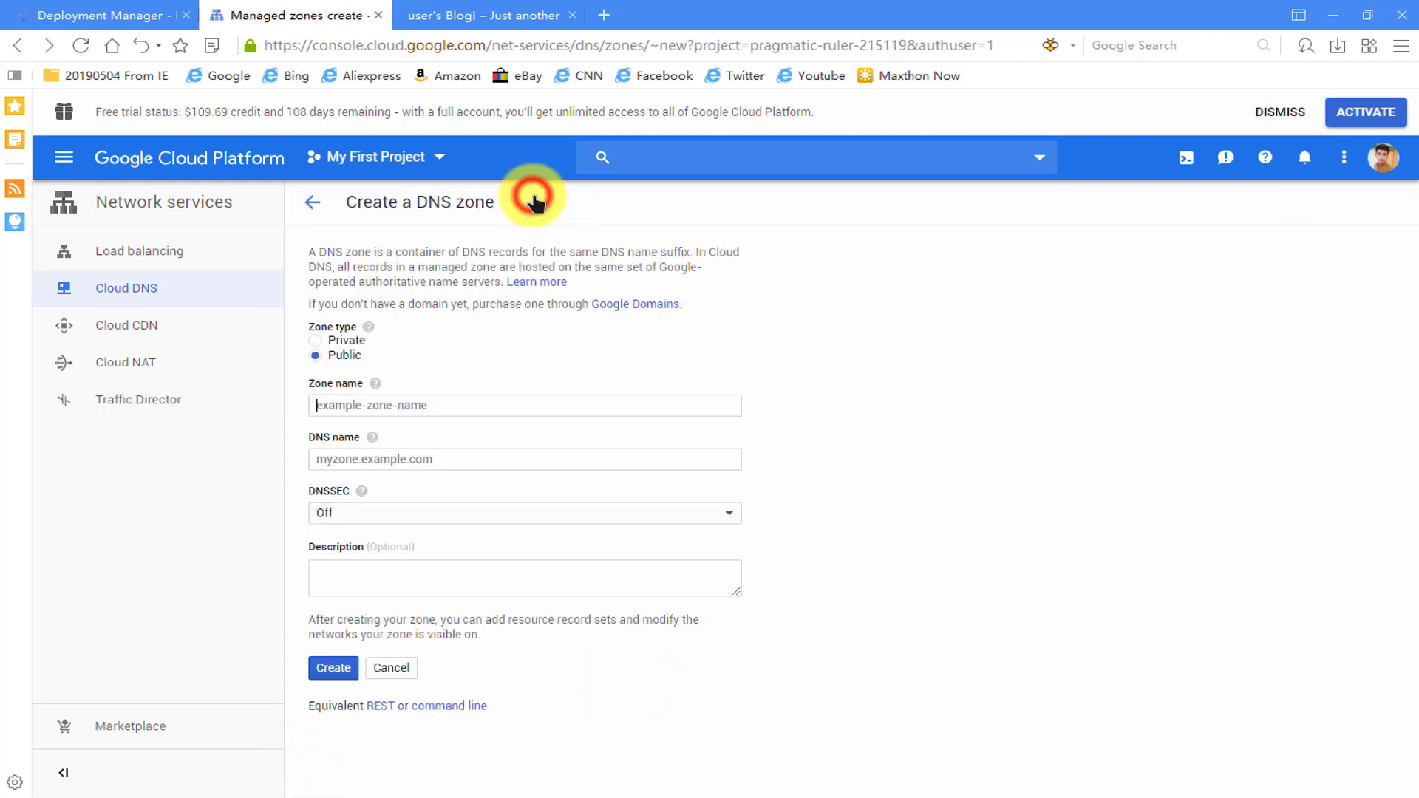
pyautogui.click(357, 408)
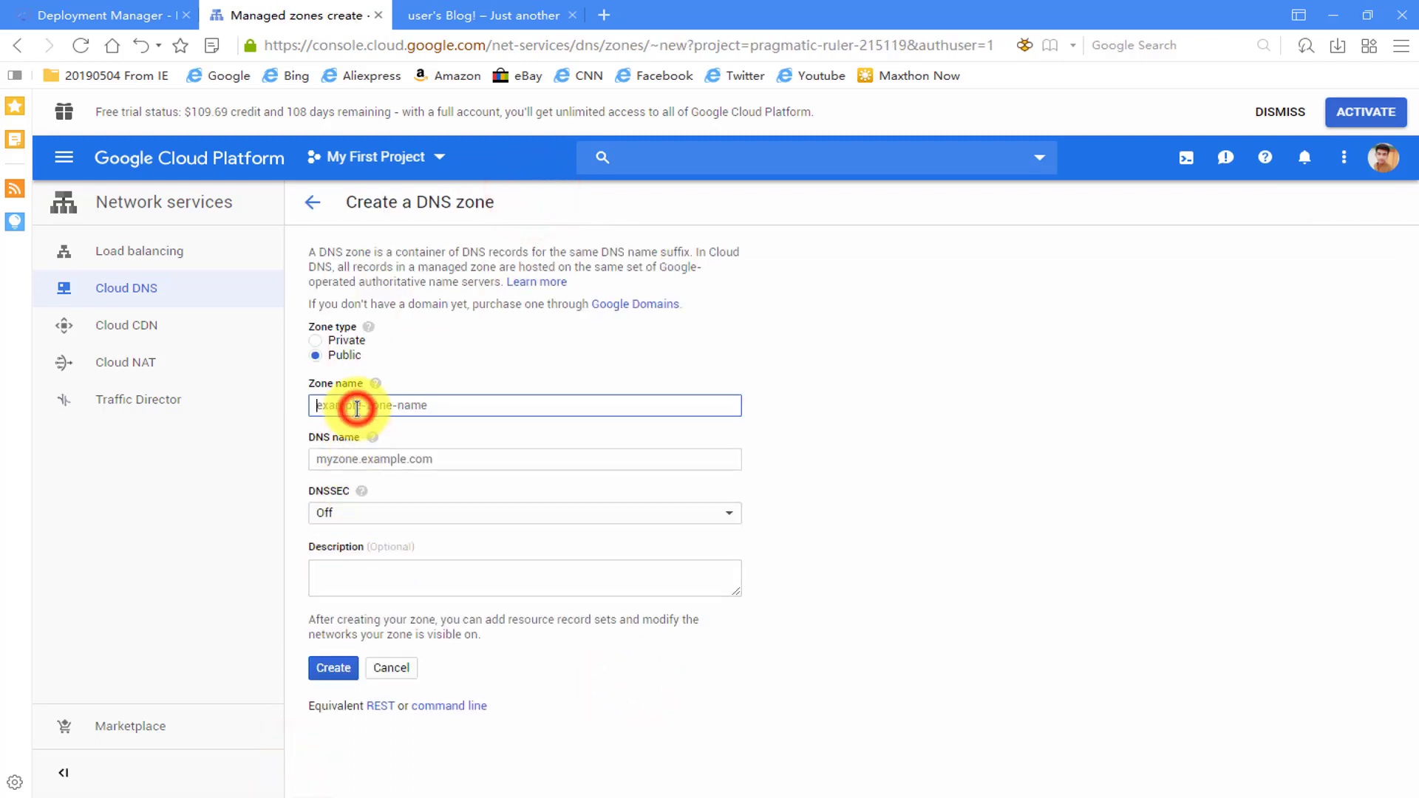
pyautogui.click(338, 416)
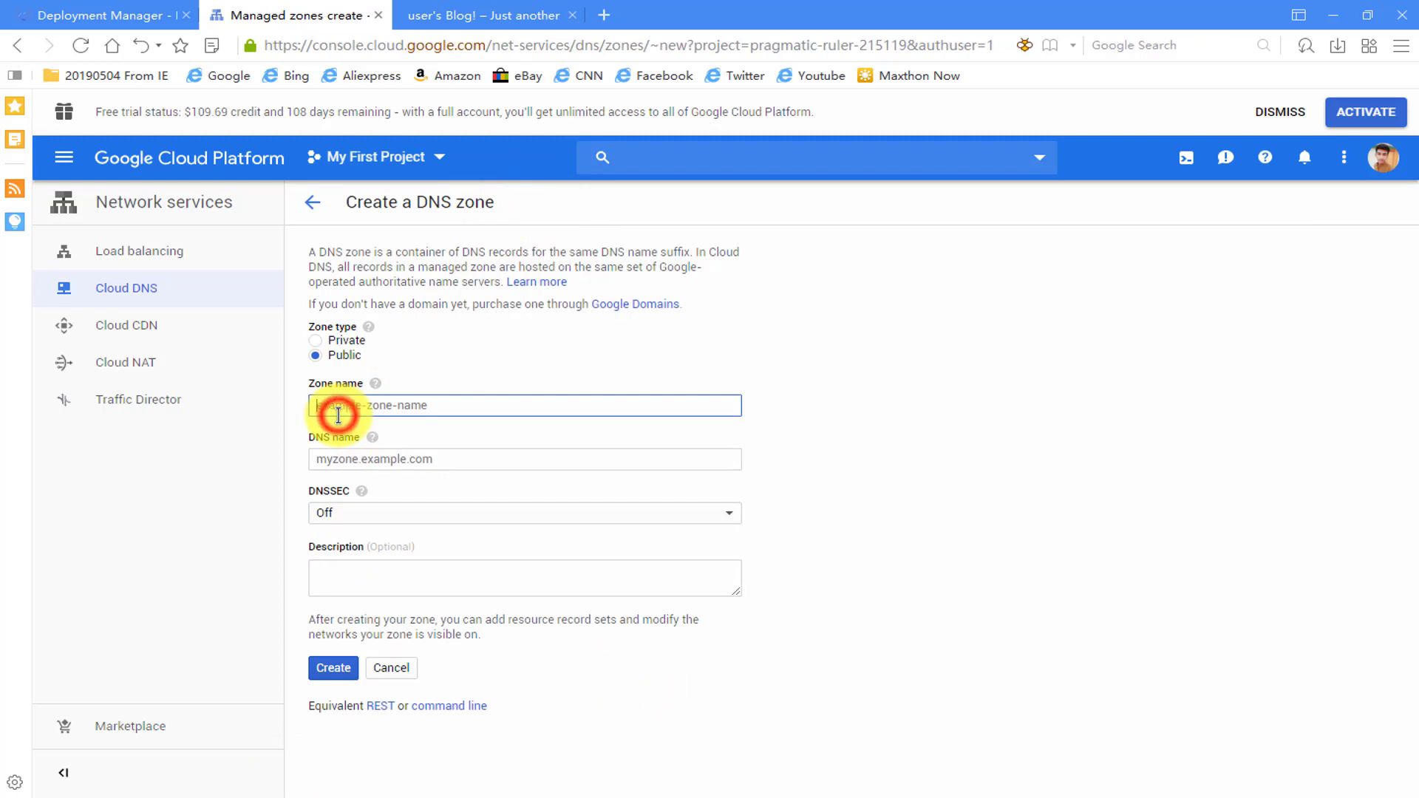
pyautogui.write('worldcup')
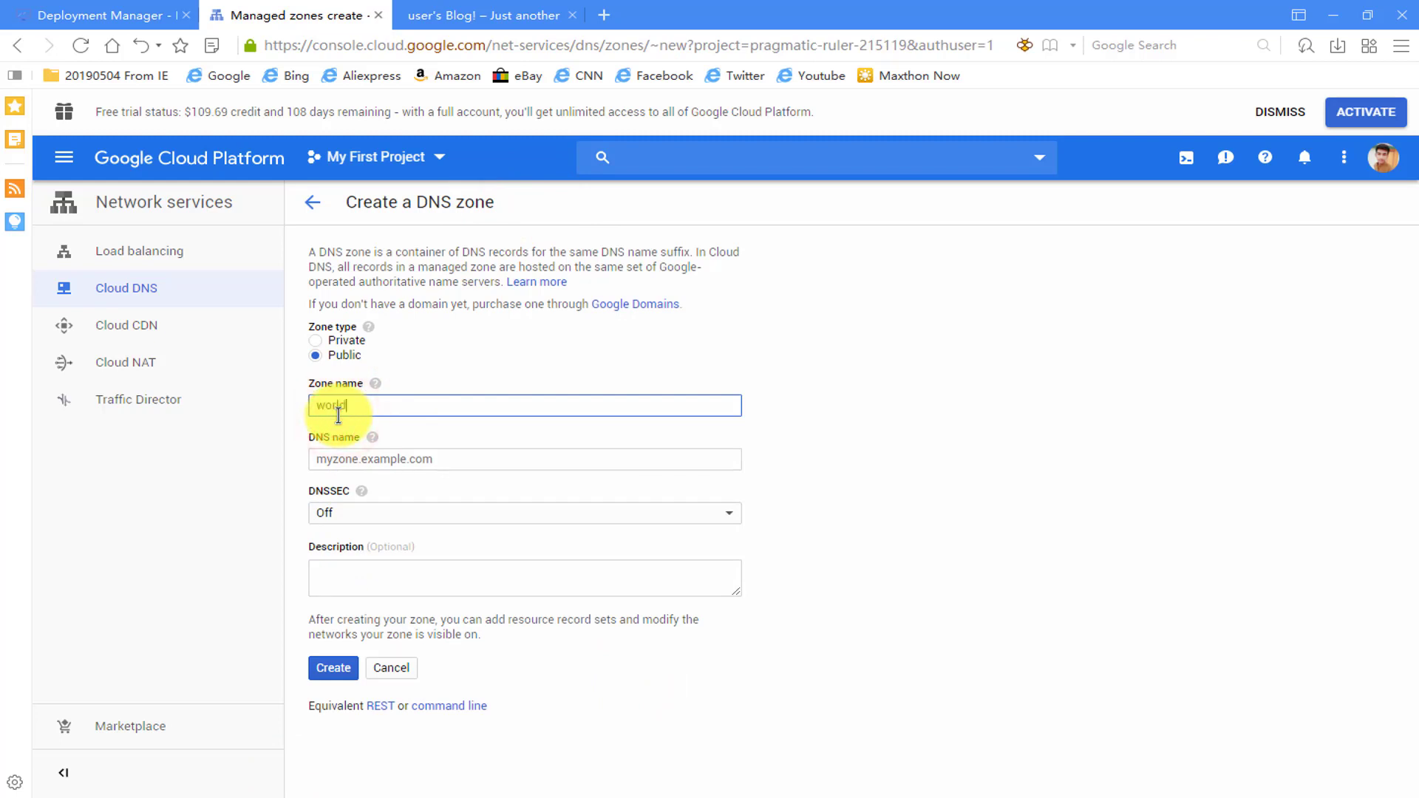
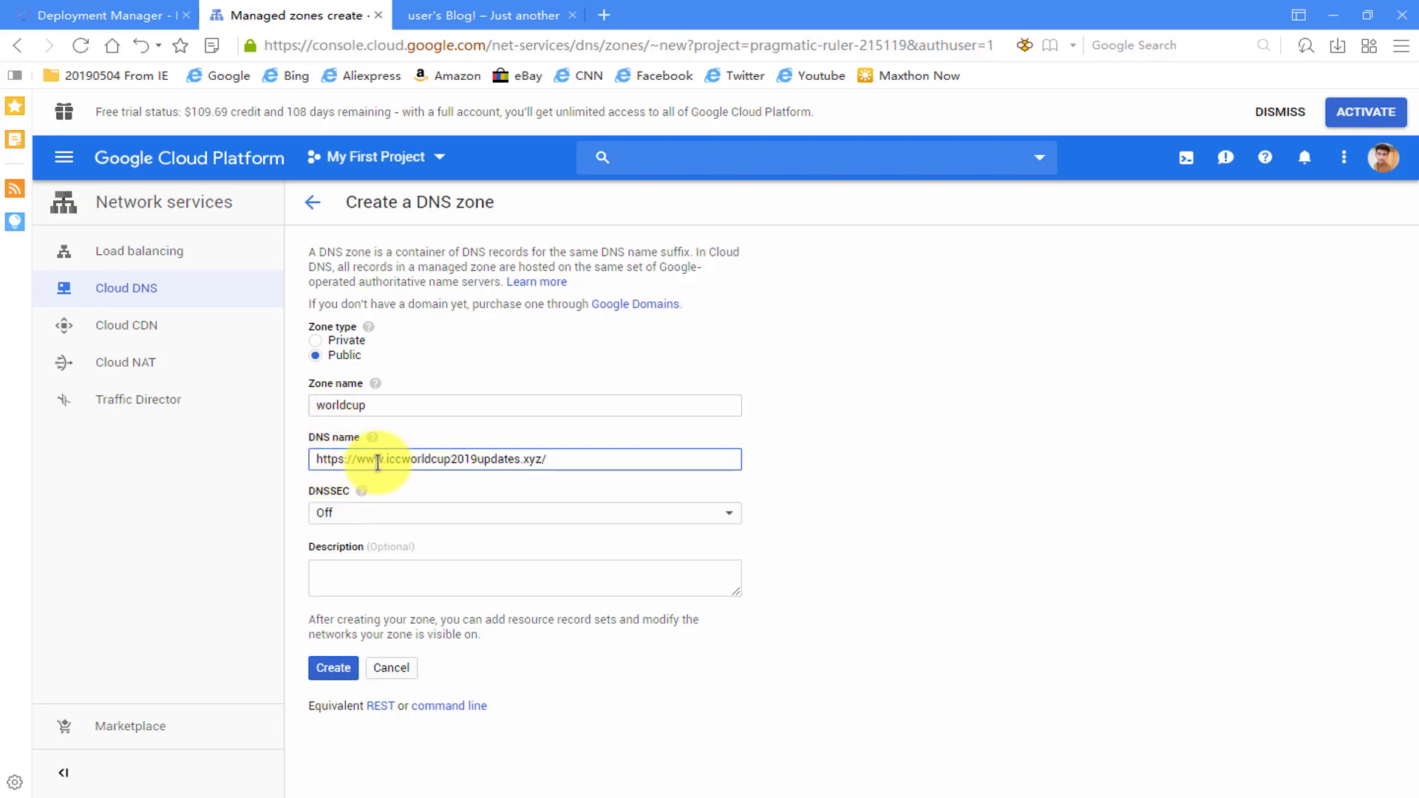
# Step: Trim the DNS name to iccworldcup2019updates.xyz and create the zone
pyautogui.click(386, 460)
pyautogui.moveTo(386, 460); pyautogui.dragTo(245, 461)
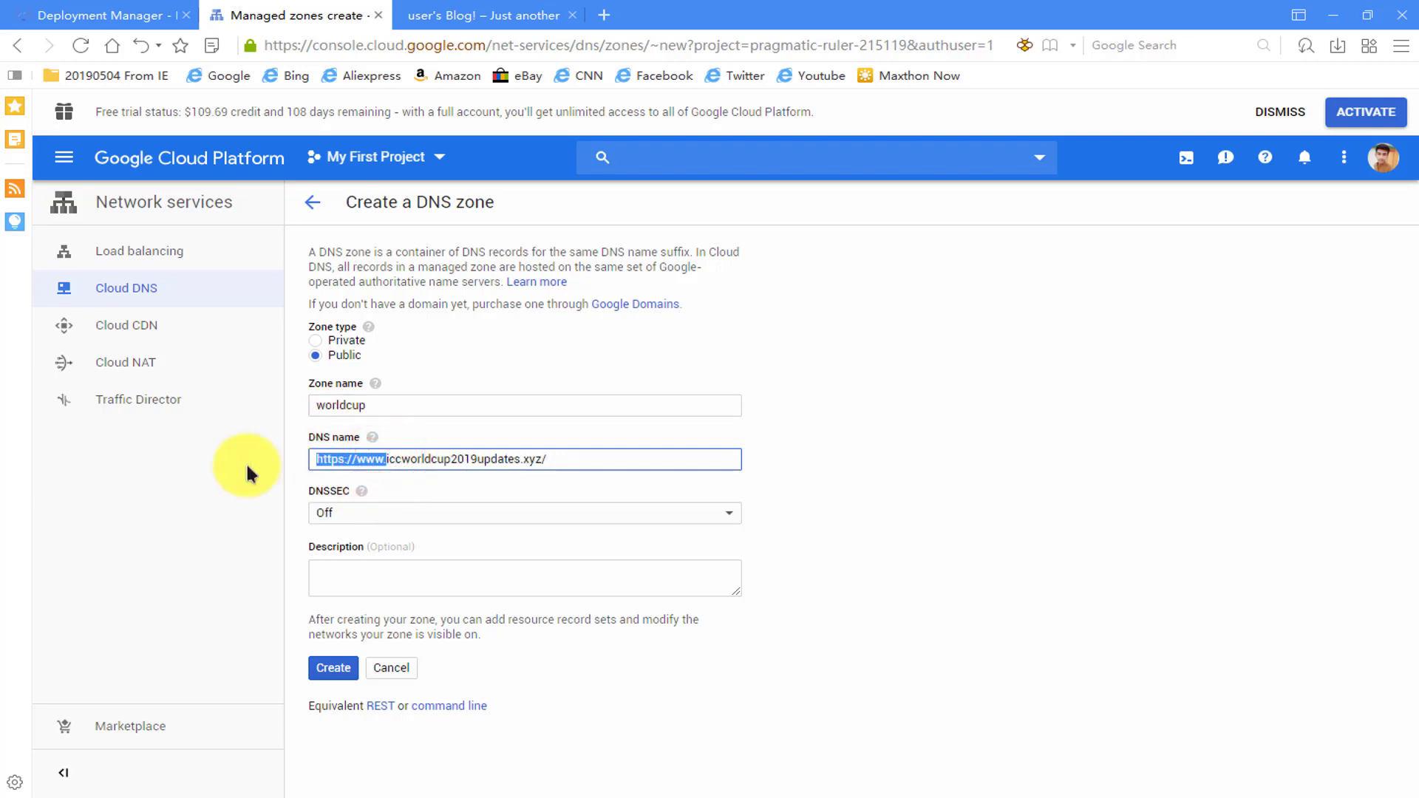
pyautogui.press('BackSpace')
pyautogui.click(505, 461)
pyautogui.press('BackSpace')
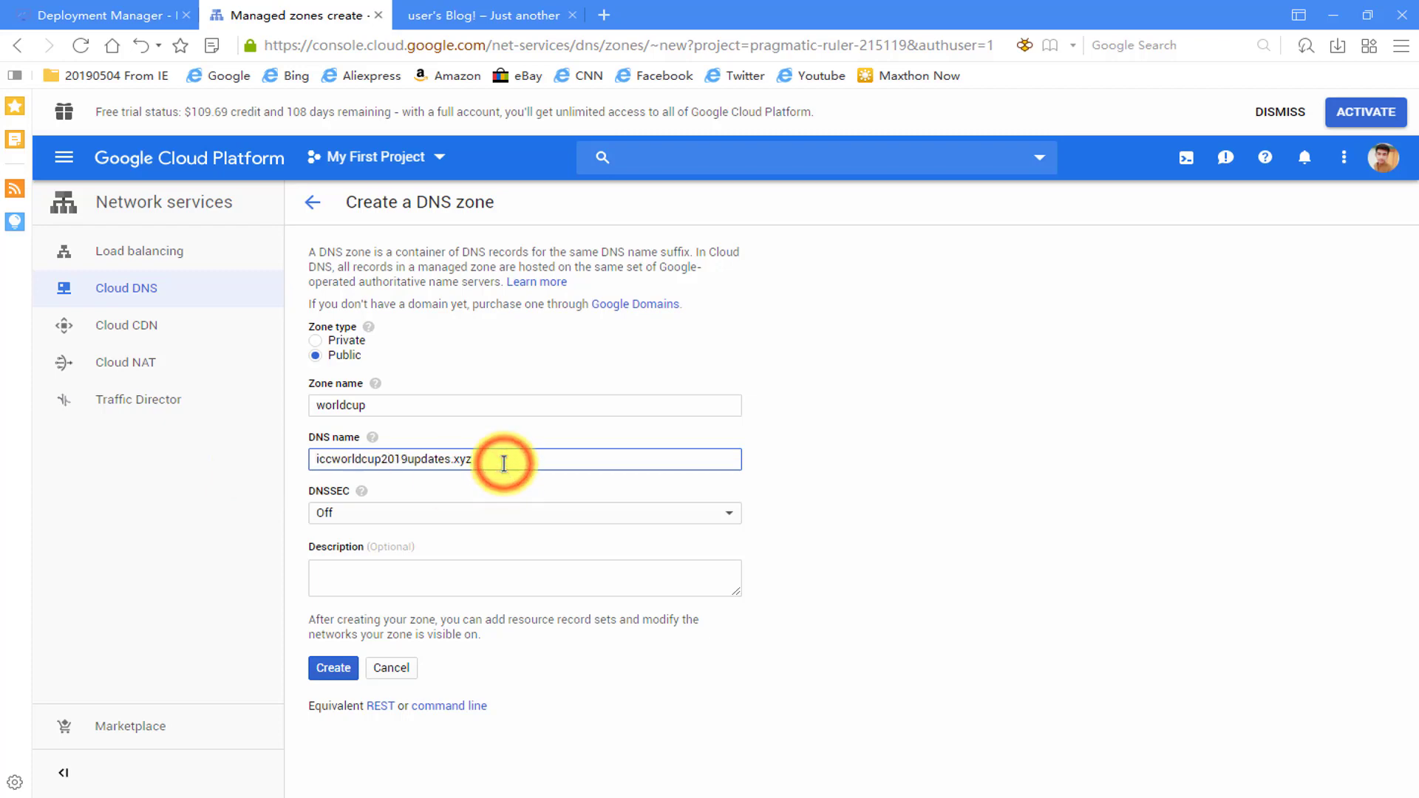
pyautogui.click(336, 667)
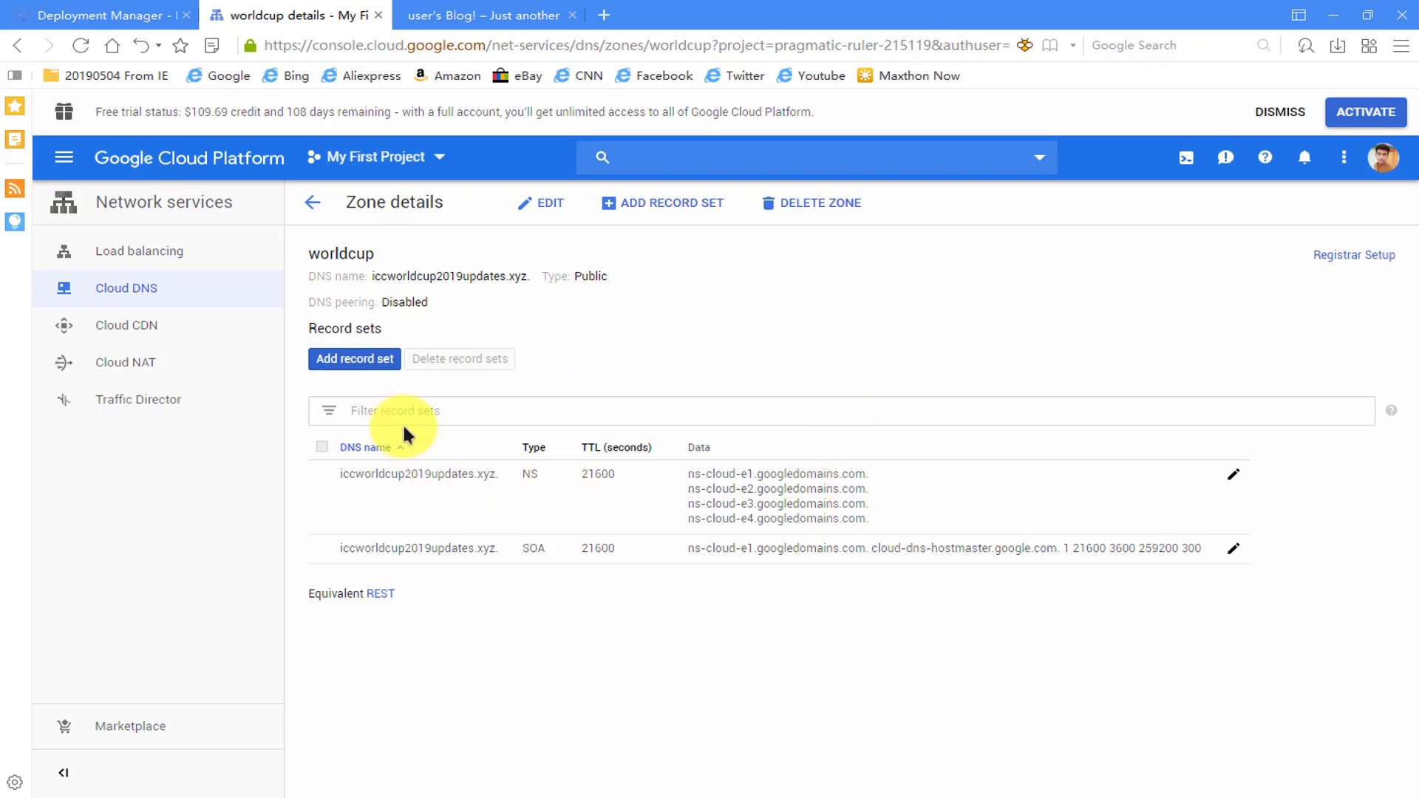
# Step: Open a new record set in the worldcup zone, leaving the DNS name prefix empty
pyautogui.click(354, 360)
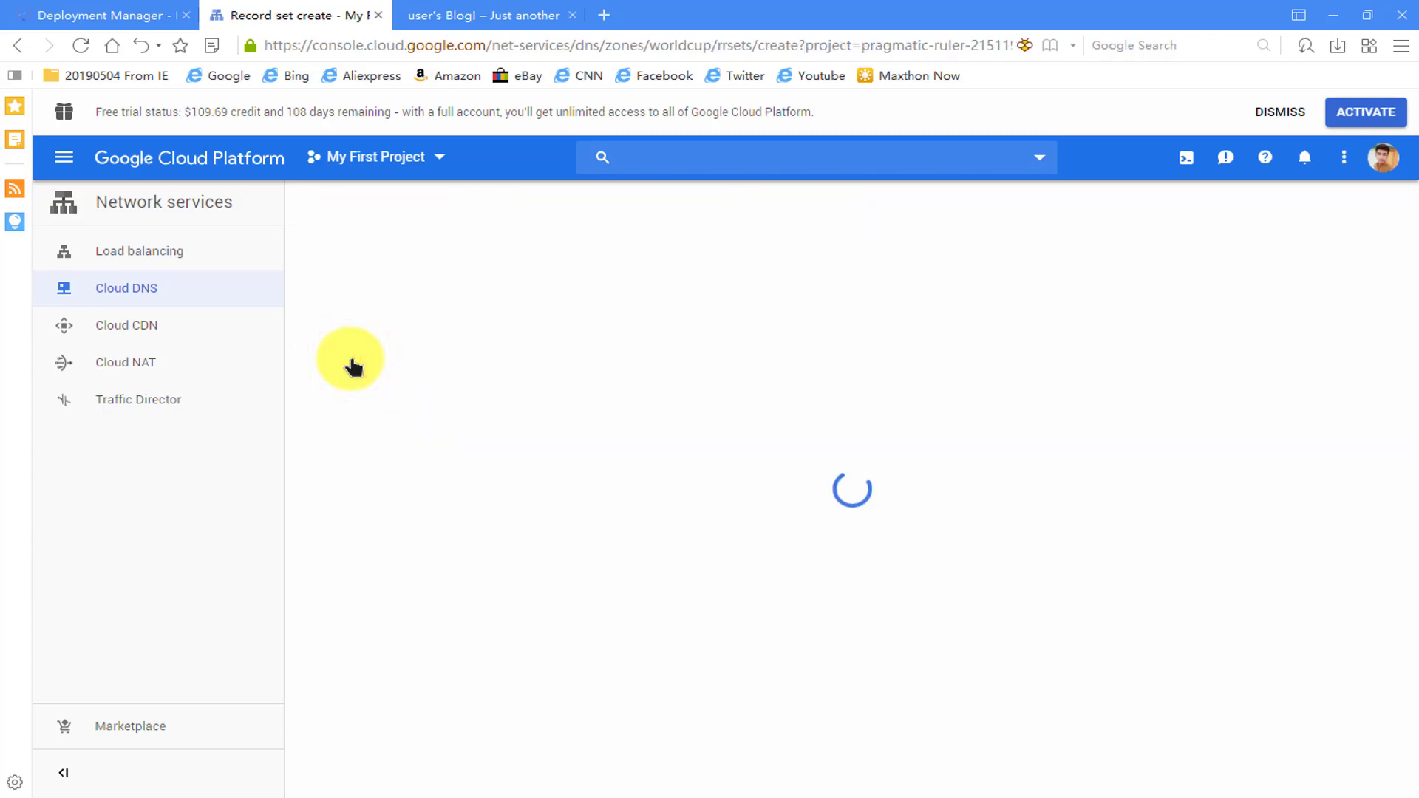
pyautogui.click(572, 263)
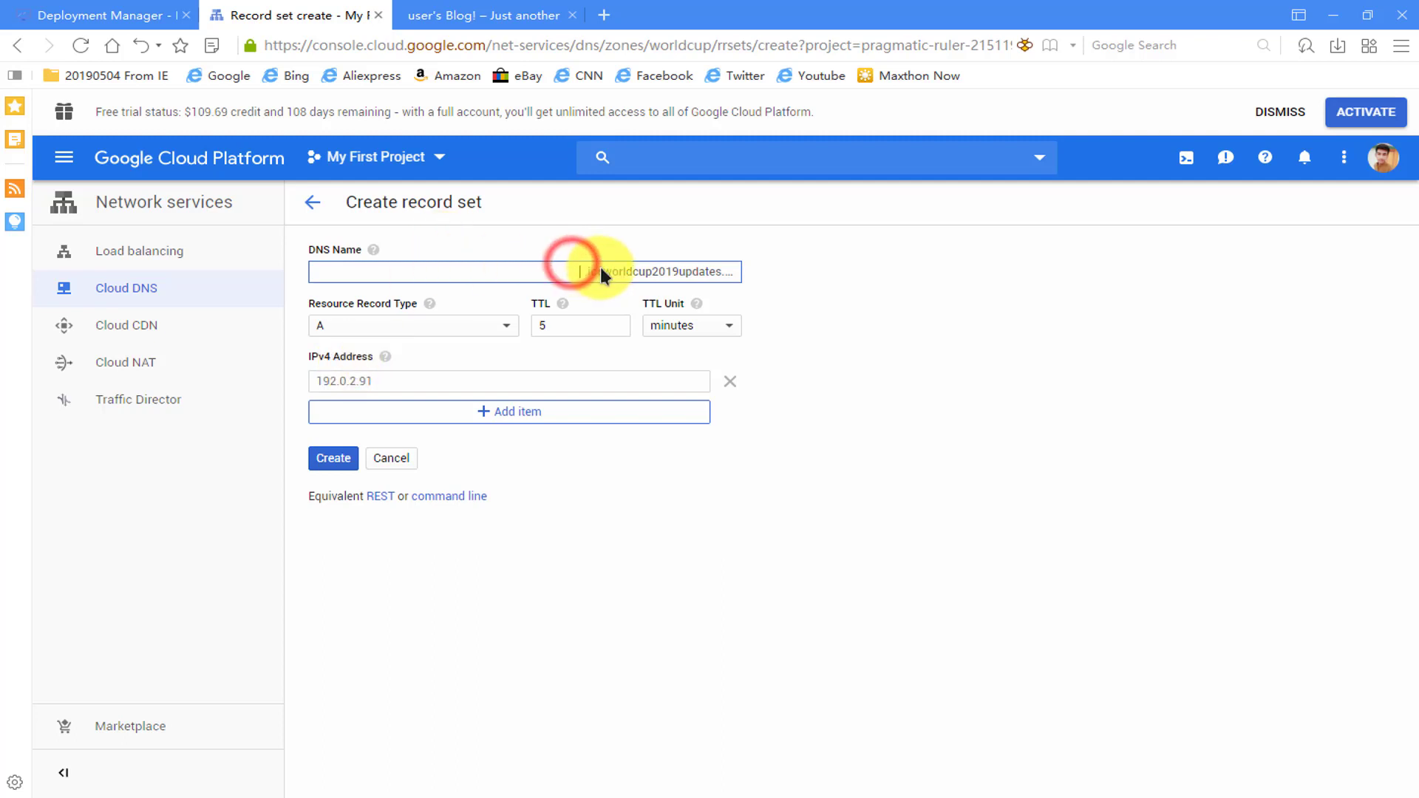
pyautogui.click(523, 263)
pyautogui.click(906, 301)
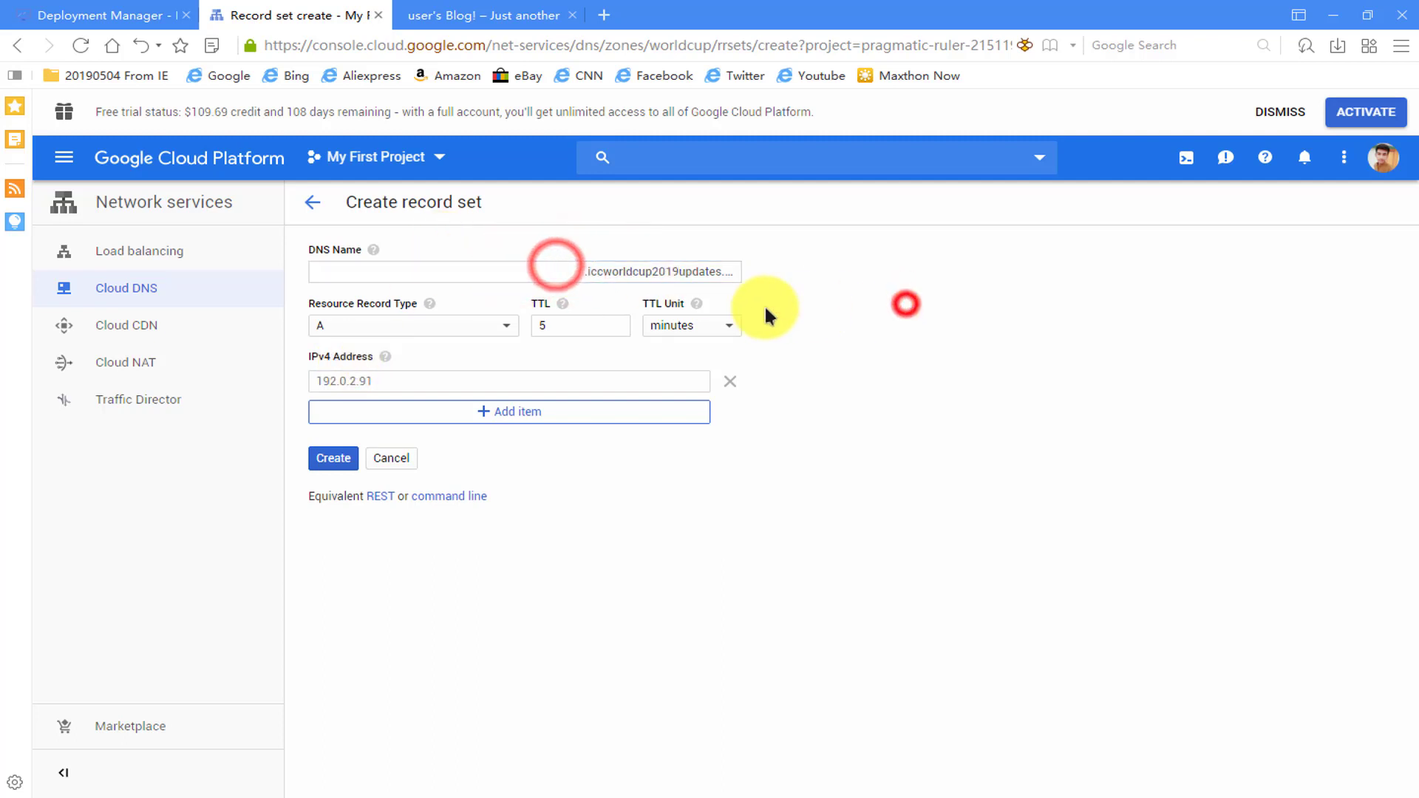
pyautogui.click(698, 275)
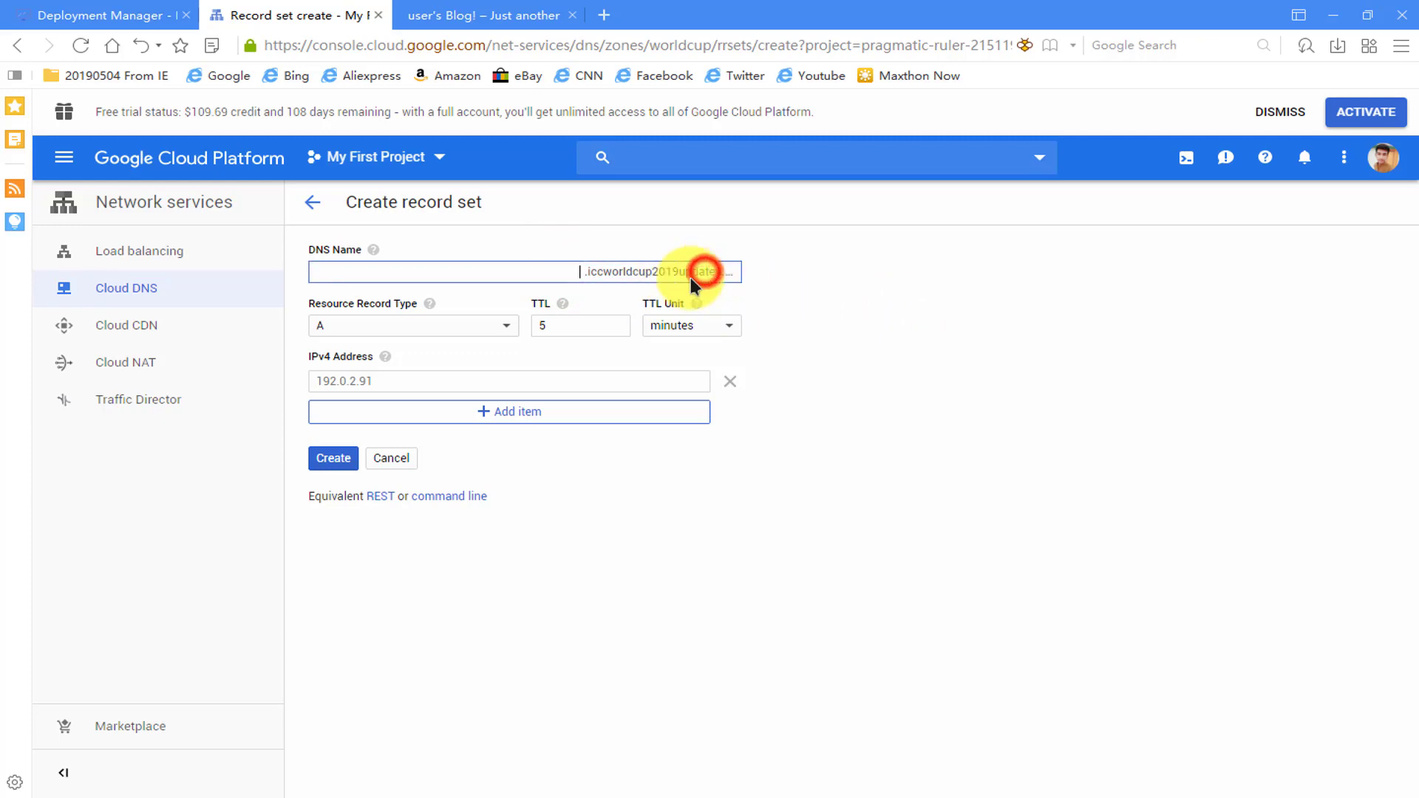
# Step: Copy the WordPress blog's URL from its browser page into the IPv4 address of the type A record
pyautogui.click(554, 13)
pyautogui.click(421, 45)
pyautogui.hotkey('ctrl', 'c')
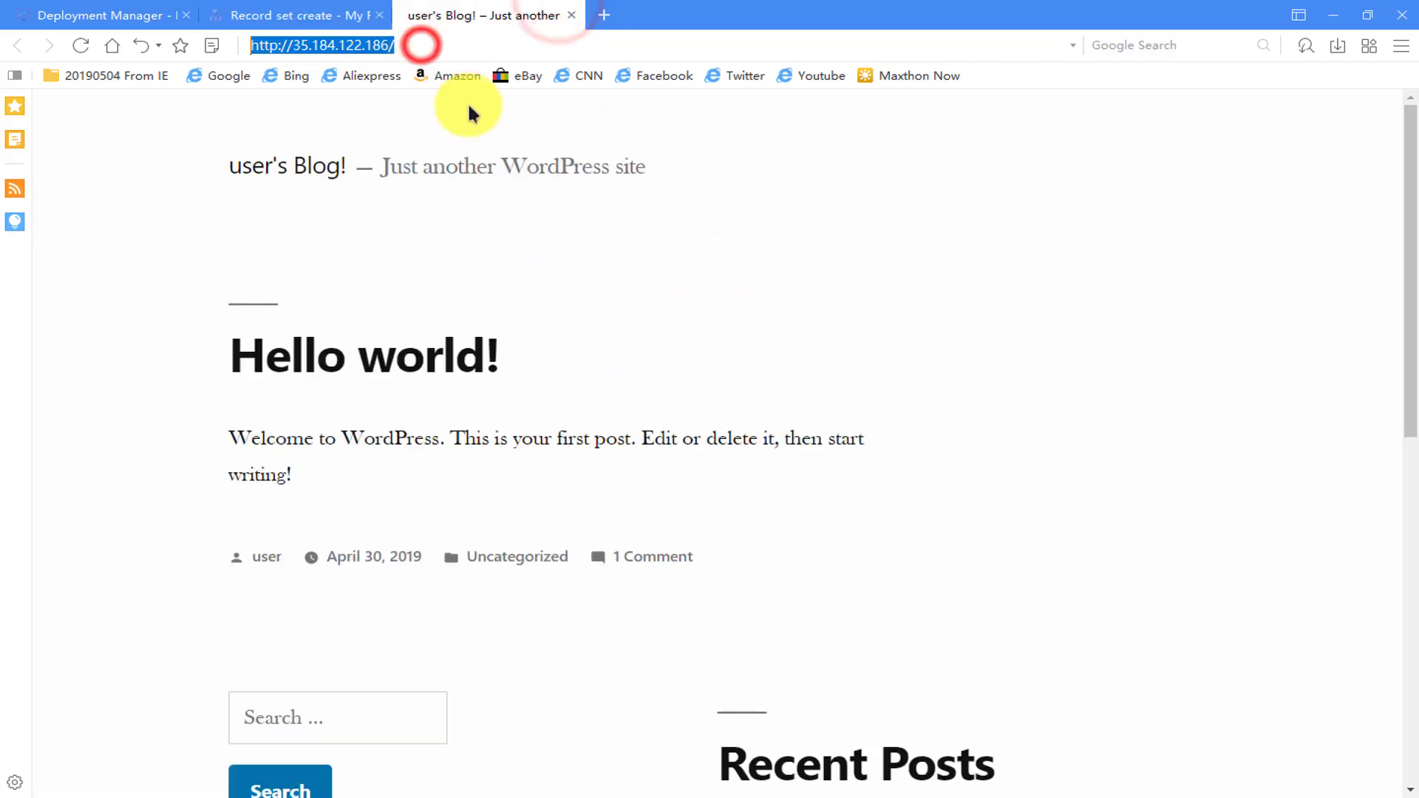
pyautogui.click(342, 10)
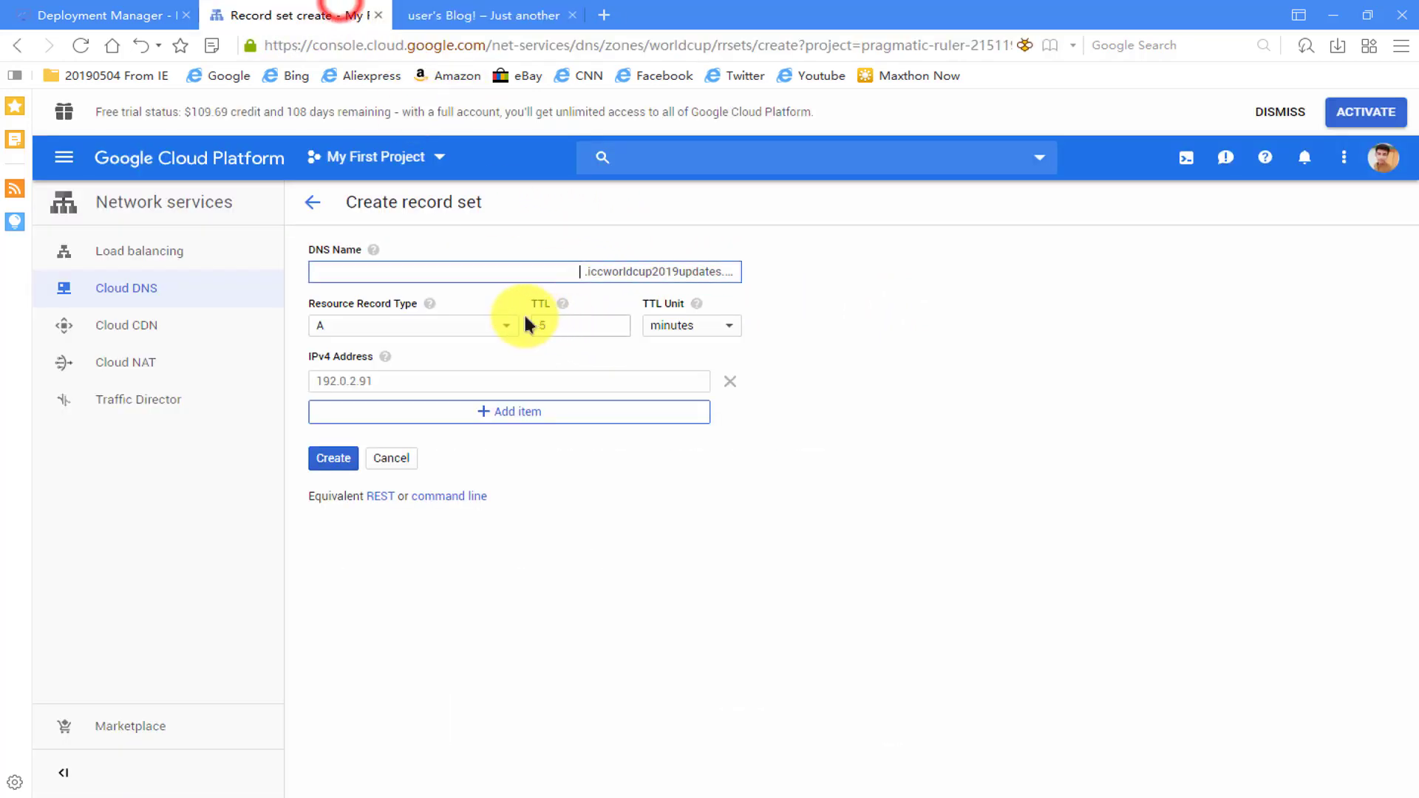
pyautogui.click(453, 322)
pyautogui.click(1076, 534)
pyautogui.click(538, 381)
pyautogui.hotkey('ctrl', 'v')
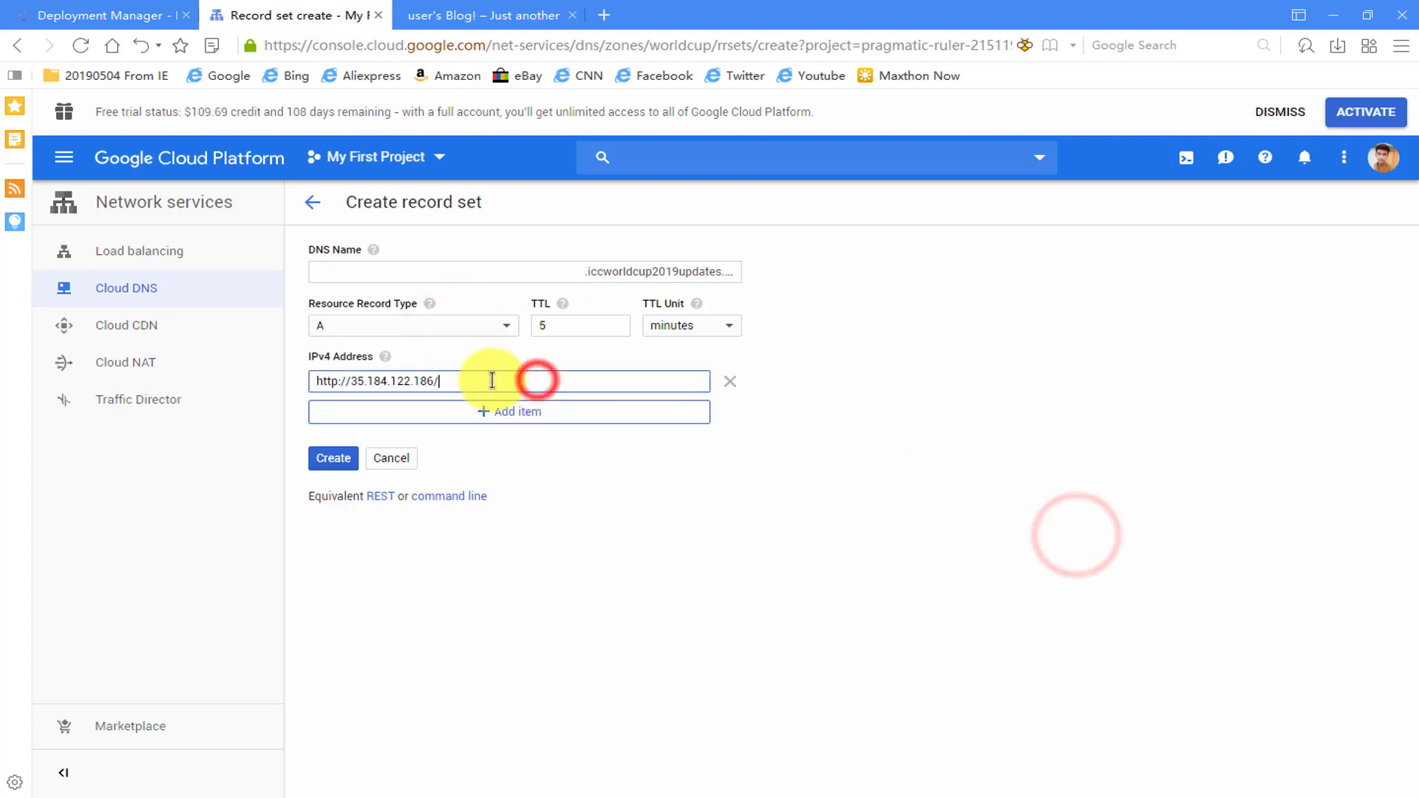
# Step: Trim the pasted URL so the record's IPv4 address is only 35.184.122.186
pyautogui.click(352, 381)
pyautogui.press('BackSpace')
pyautogui.press('BackSpace')
pyautogui.press('BackSpace')
pyautogui.press('BackSpace')
pyautogui.press('BackSpace')
pyautogui.press('BackSpace')
pyautogui.press('BackSpace')
pyautogui.click(459, 380)
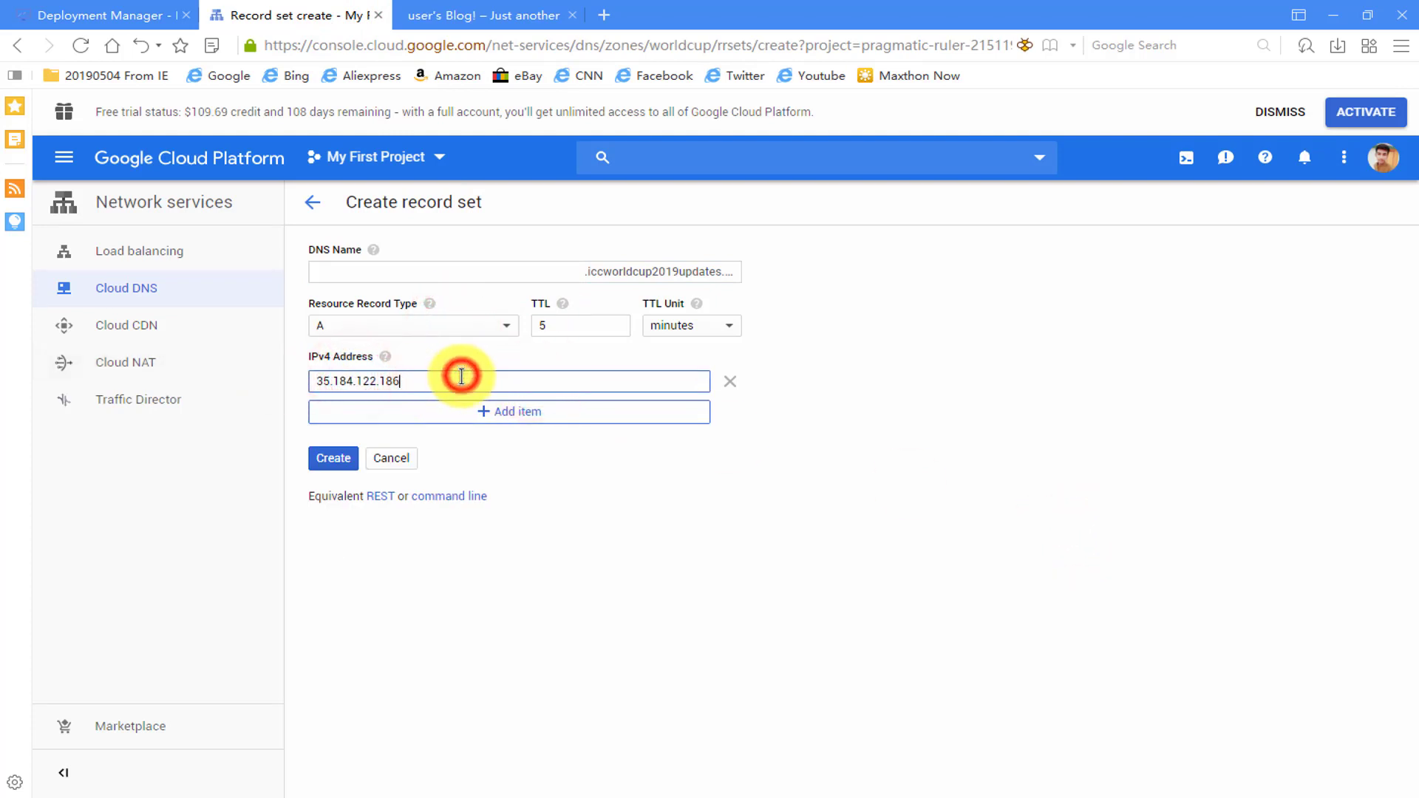
pyautogui.press('BackSpace')
# Step: Copy the IPv4 address for reuse and create the A record for the root domain
pyautogui.moveTo(459, 381); pyautogui.dragTo(180, 380)
pyautogui.hotkey('ctrl', 'c')
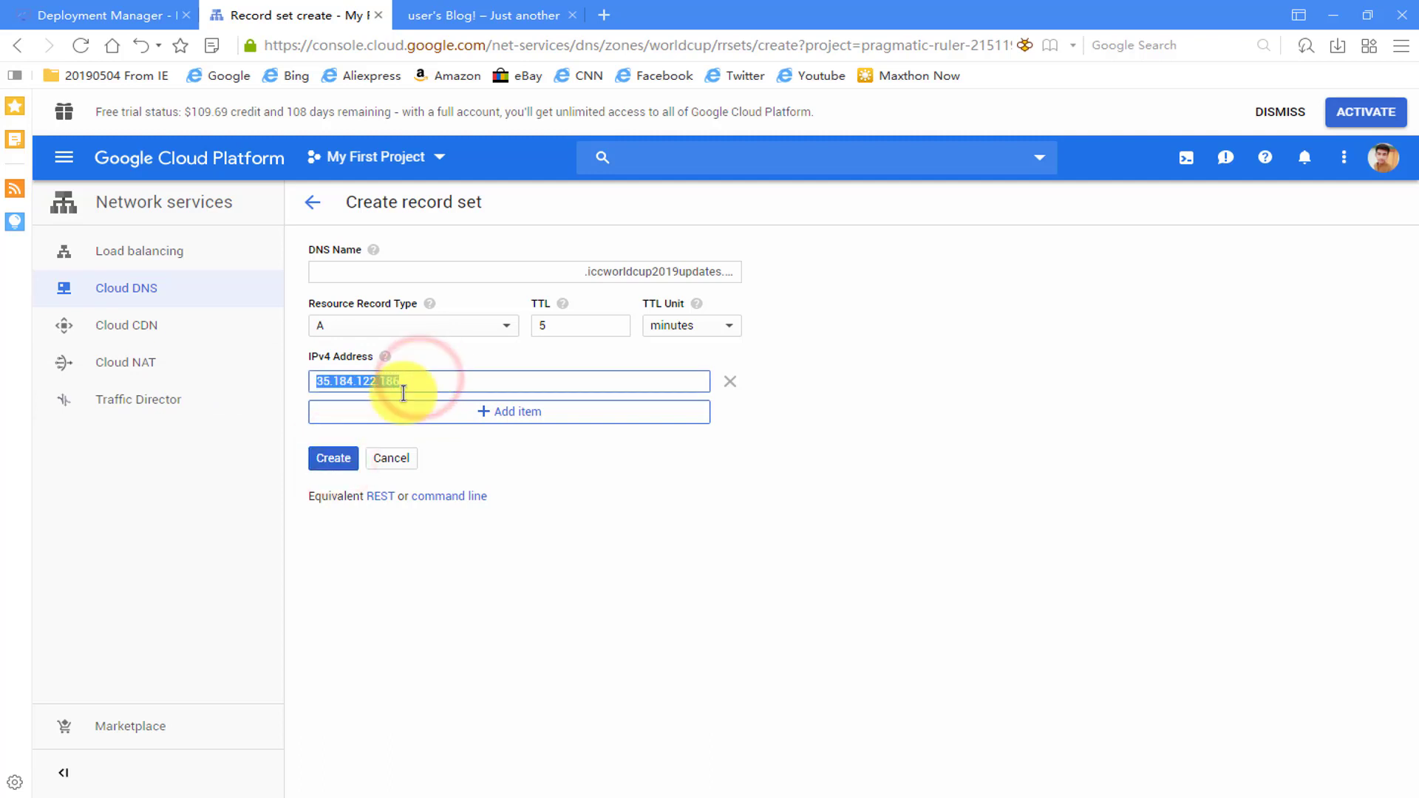
pyautogui.click(331, 457)
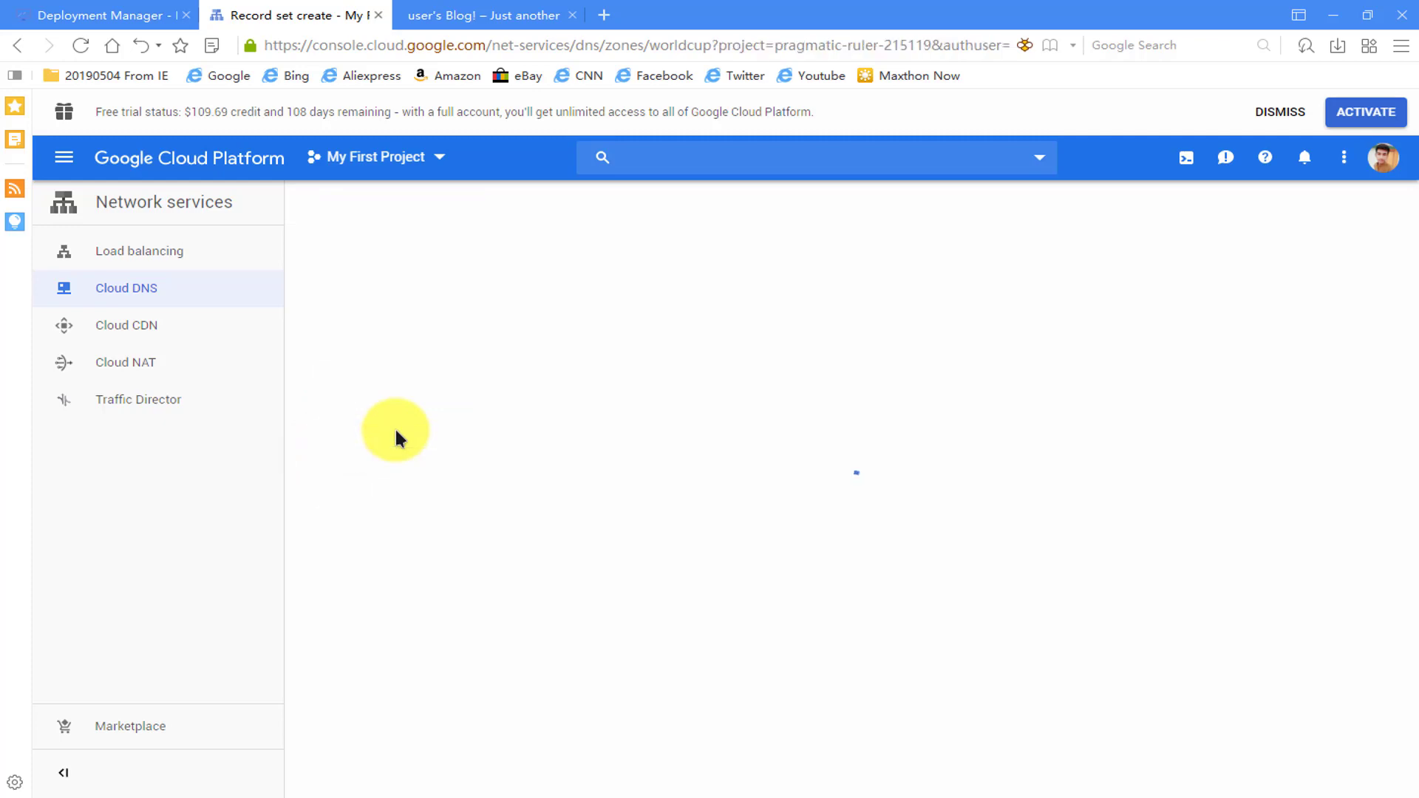
# Step: Create a second A record set with the DNS name prefix www and IPv4 address 35.184.122.186
pyautogui.click(341, 360)
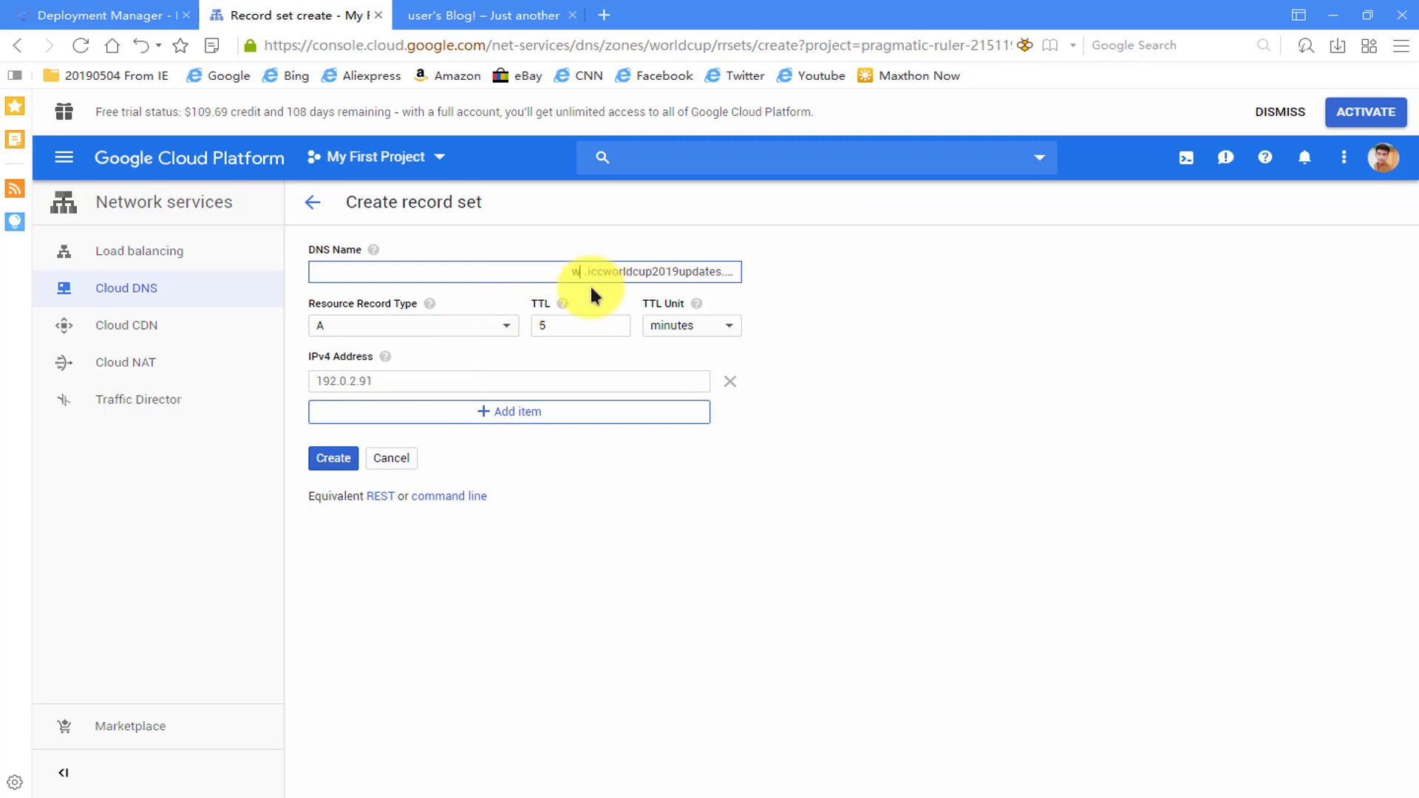
pyautogui.write('ww')
pyautogui.click(380, 382)
pyautogui.hotkey('ctrl', 'v')
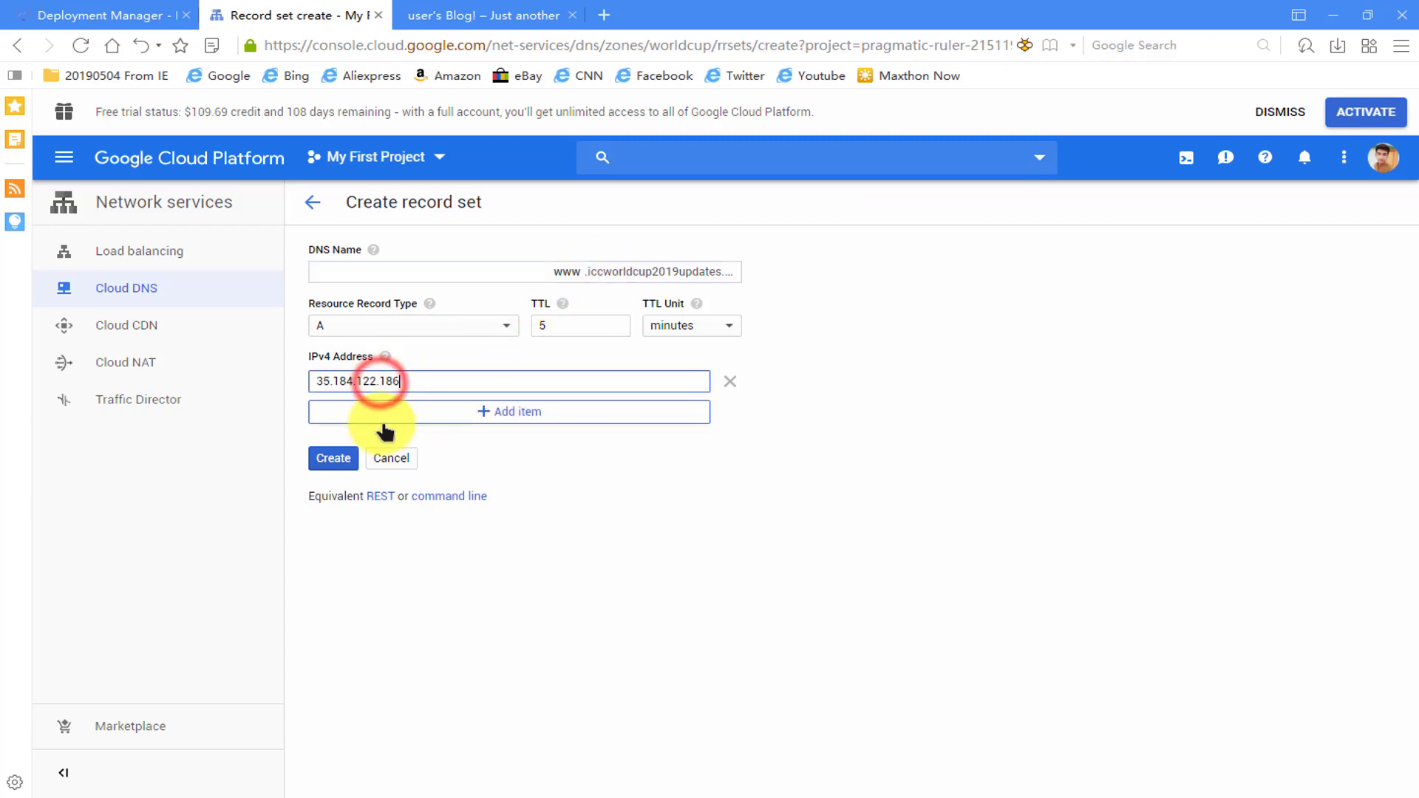
pyautogui.click(336, 458)
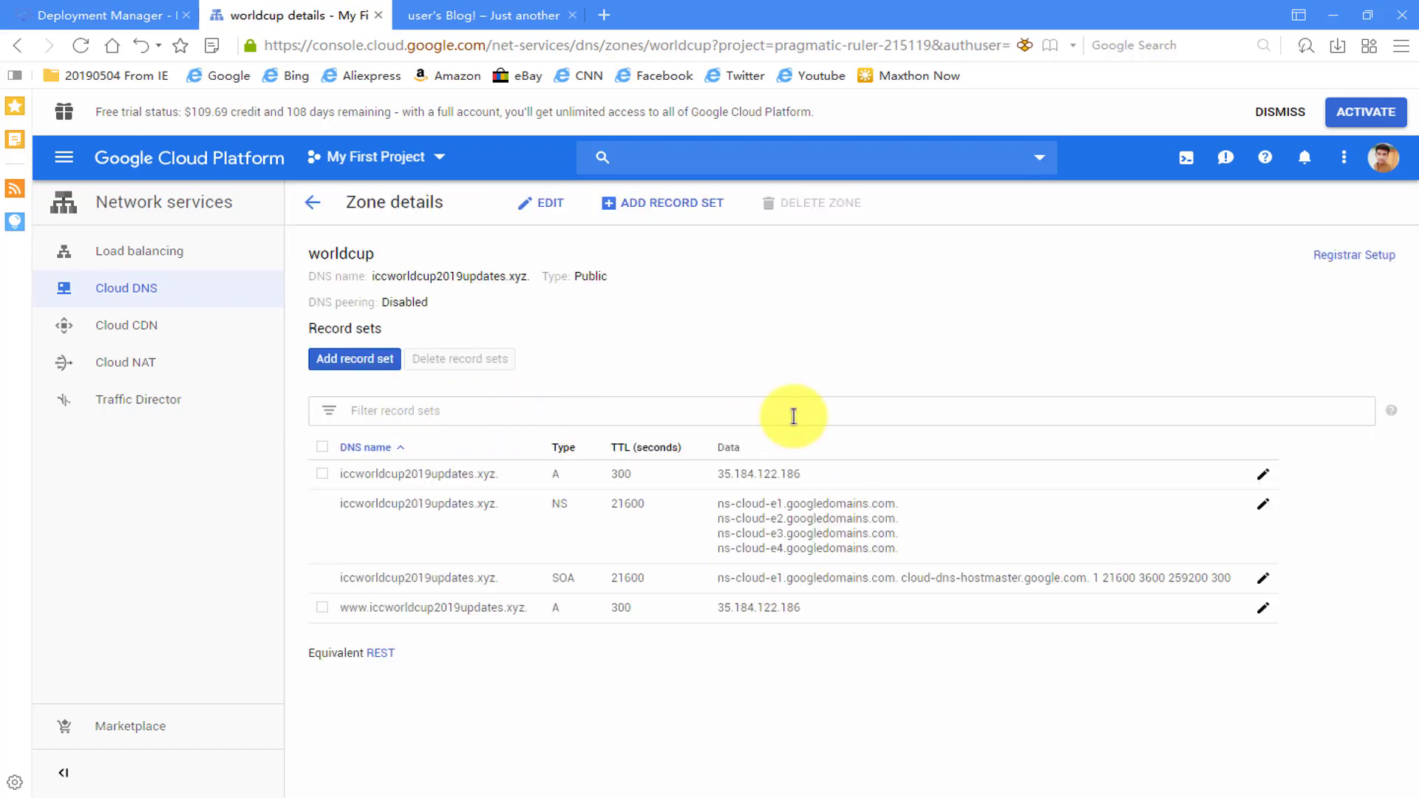
# Step: Open the zone's registrar setup details and copy the NS data
pyautogui.click(1344, 257)
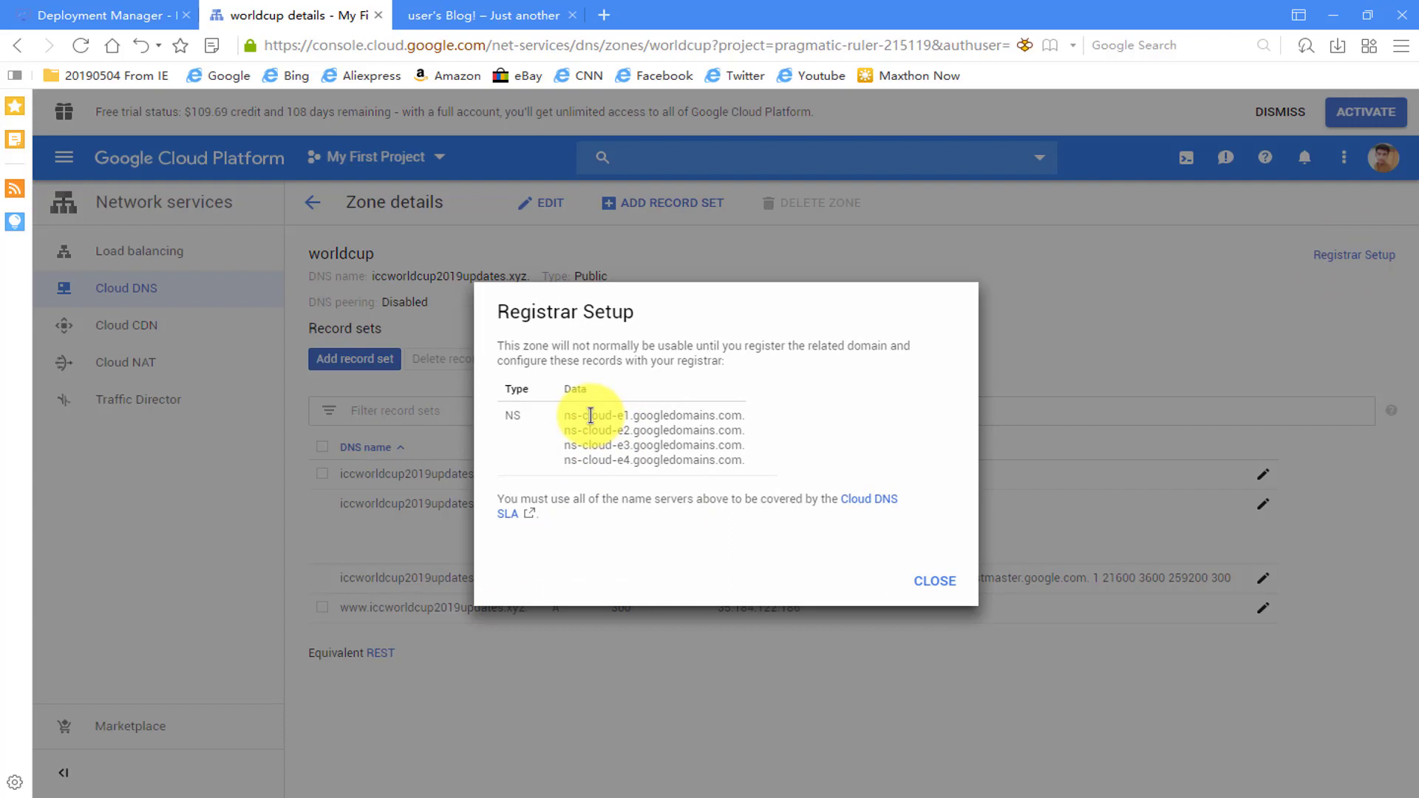
pyautogui.tripleClick(492, 413)
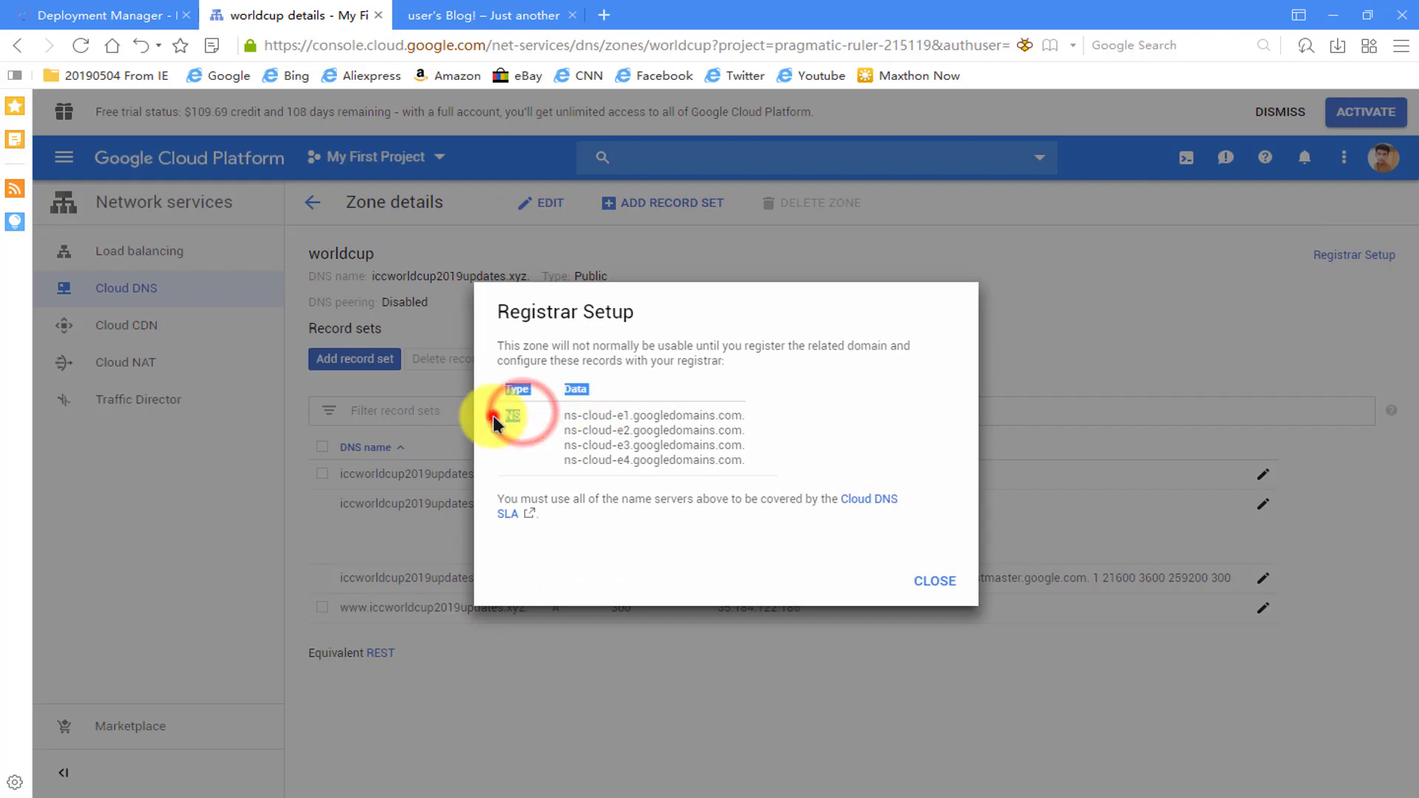
pyautogui.click(498, 418)
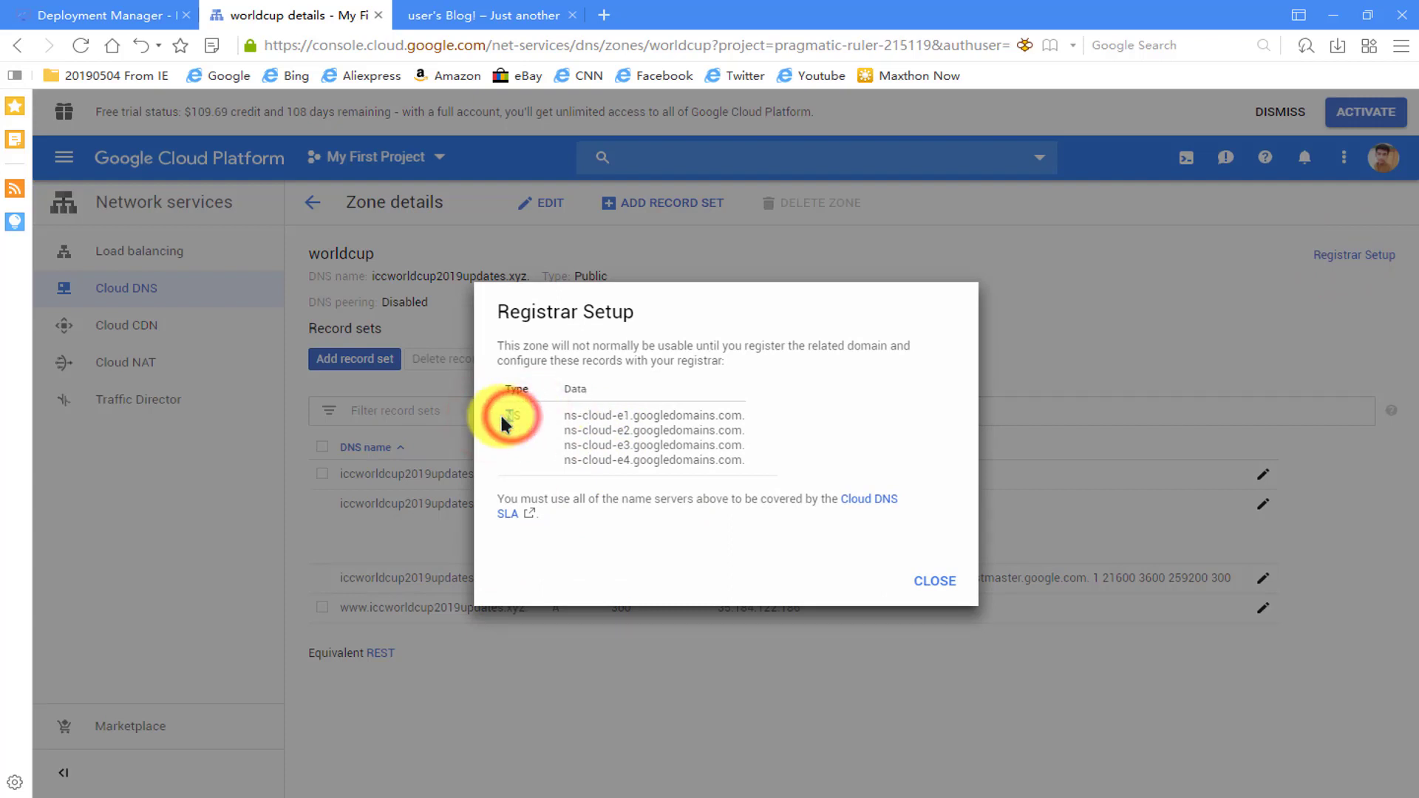
pyautogui.moveTo(502, 417); pyautogui.dragTo(534, 417)
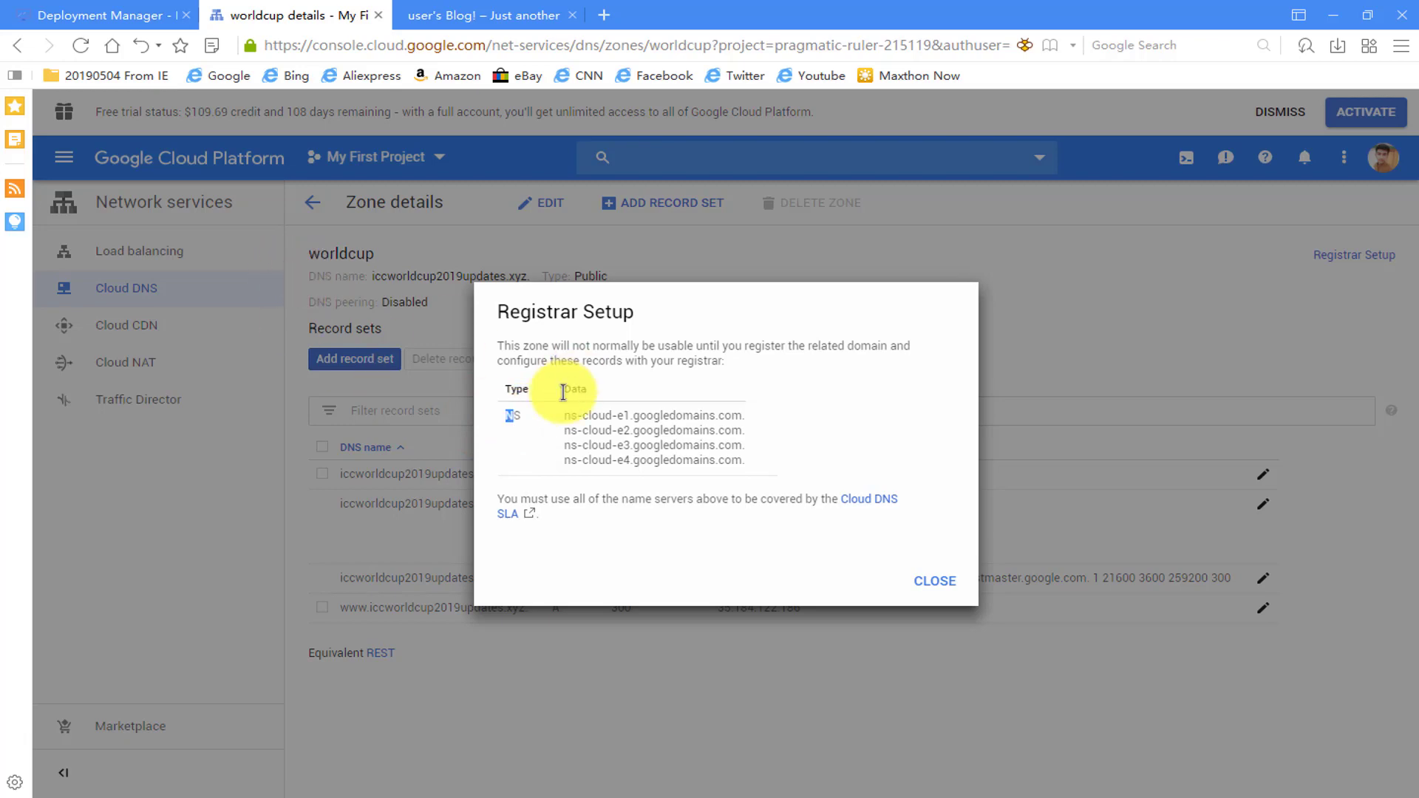
pyautogui.click(551, 411)
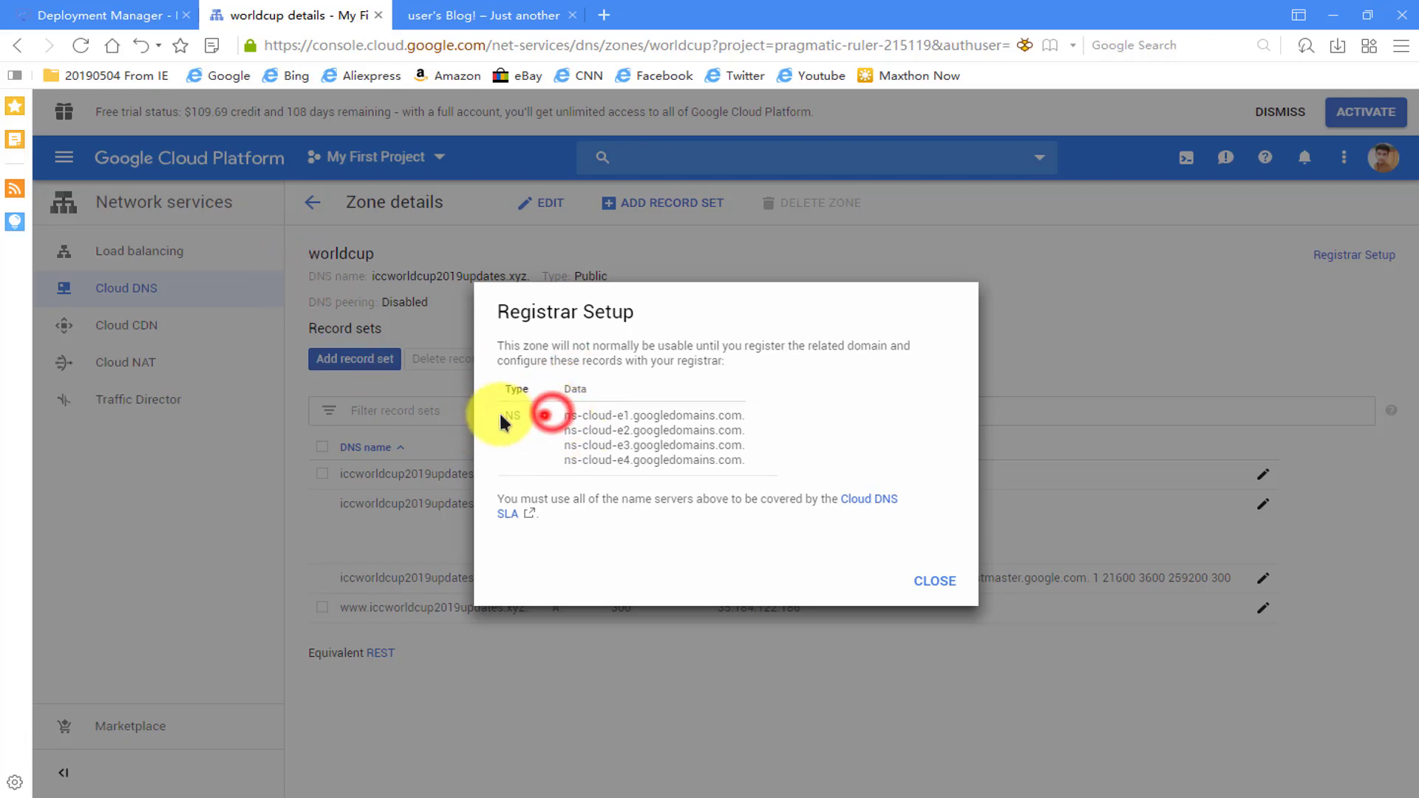
pyautogui.tripleClick(575, 409)
pyautogui.hotkey('ctrl', 'c')
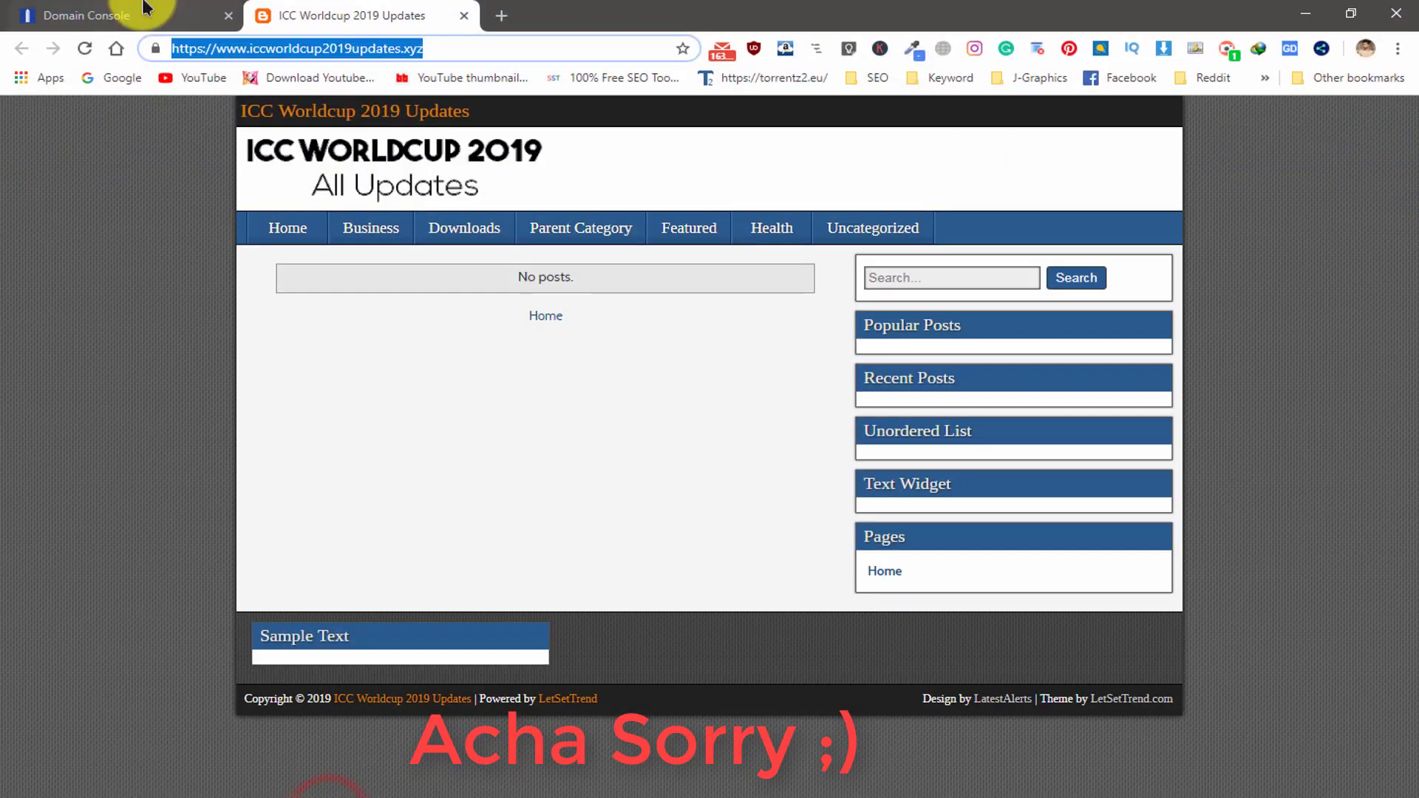
# Step: Switch to the NameSilo domain console in Chrome and locate the NameServers section of iccworldcup2019updates.xyz
pyautogui.click(141, 15)
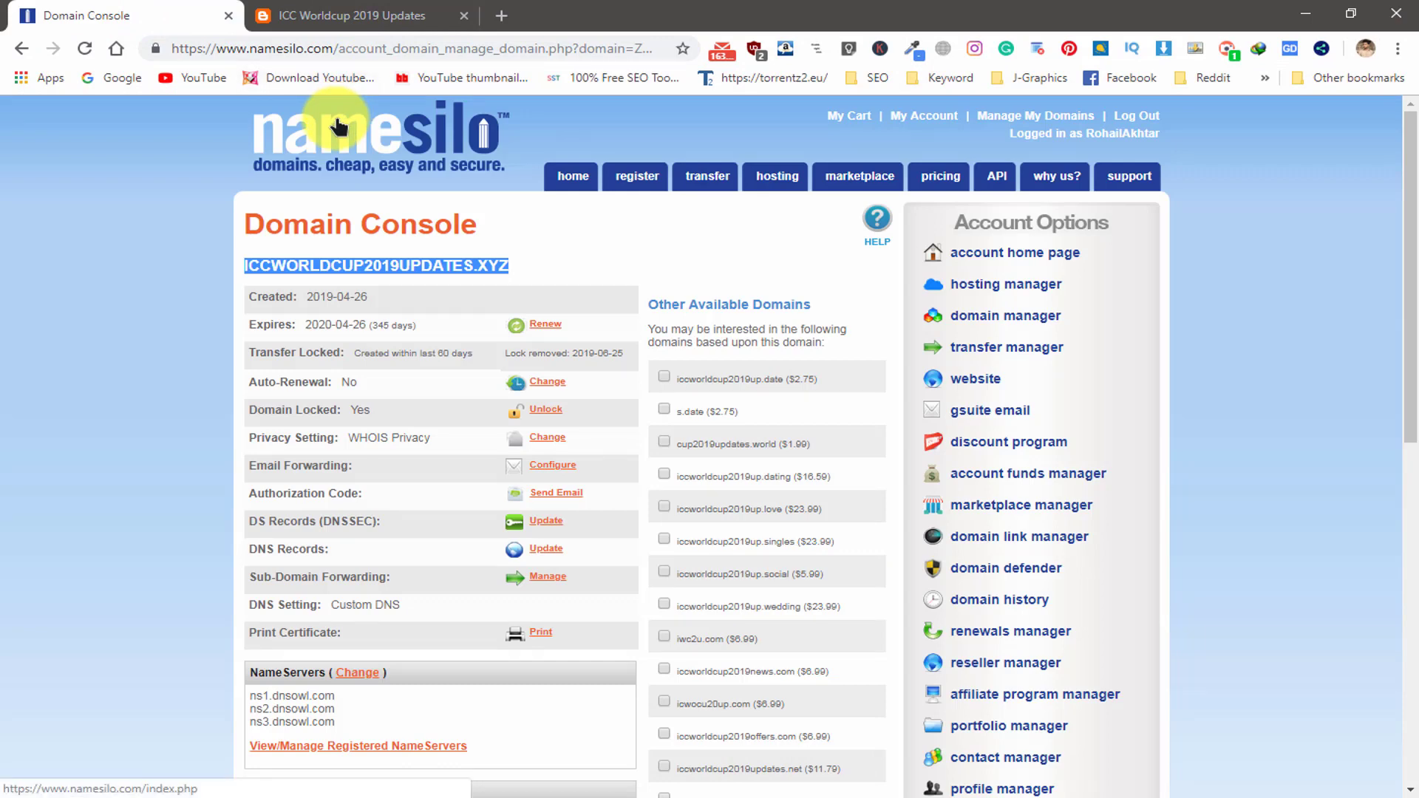
pyautogui.scroll(-1, 389, 630)
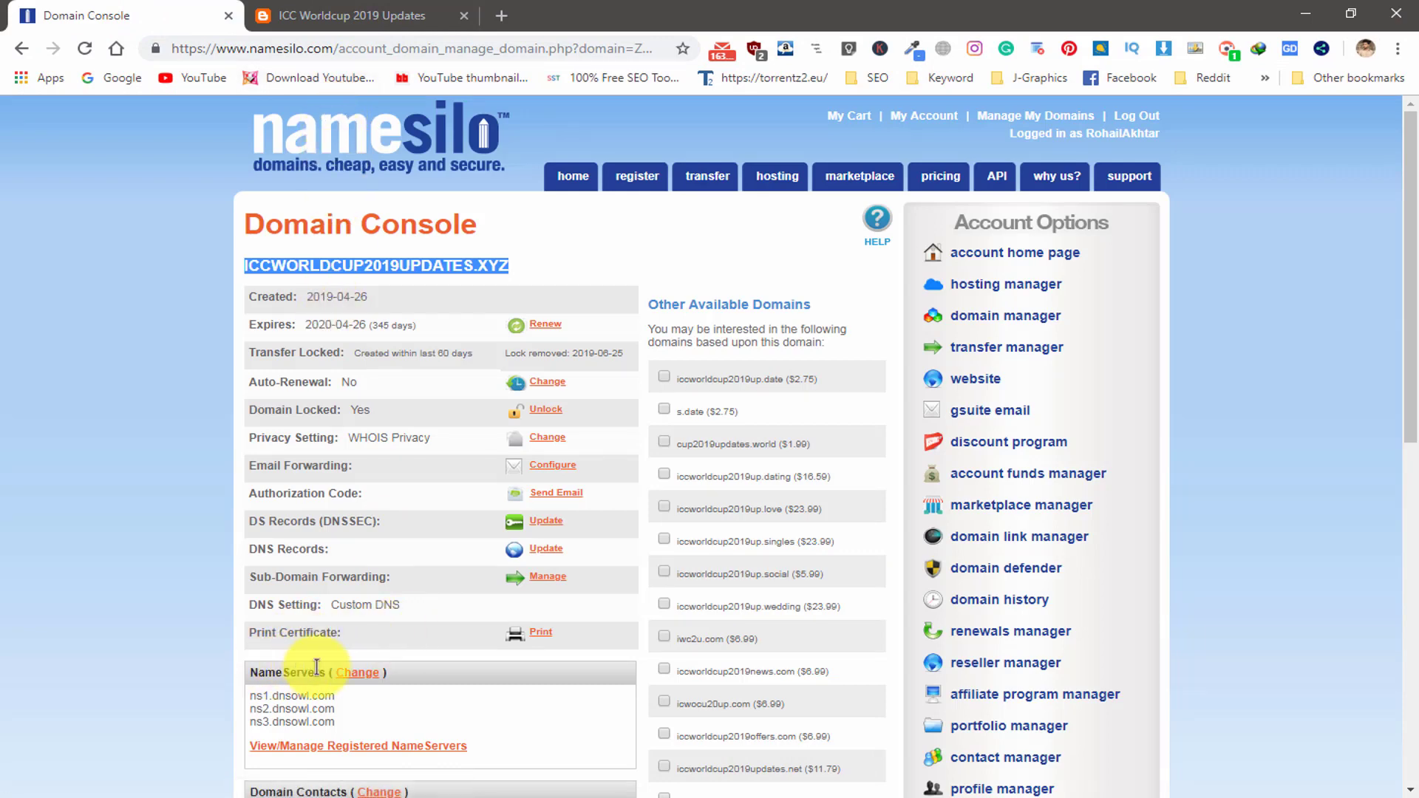
pyautogui.moveTo(323, 673); pyautogui.dragTo(252, 673)
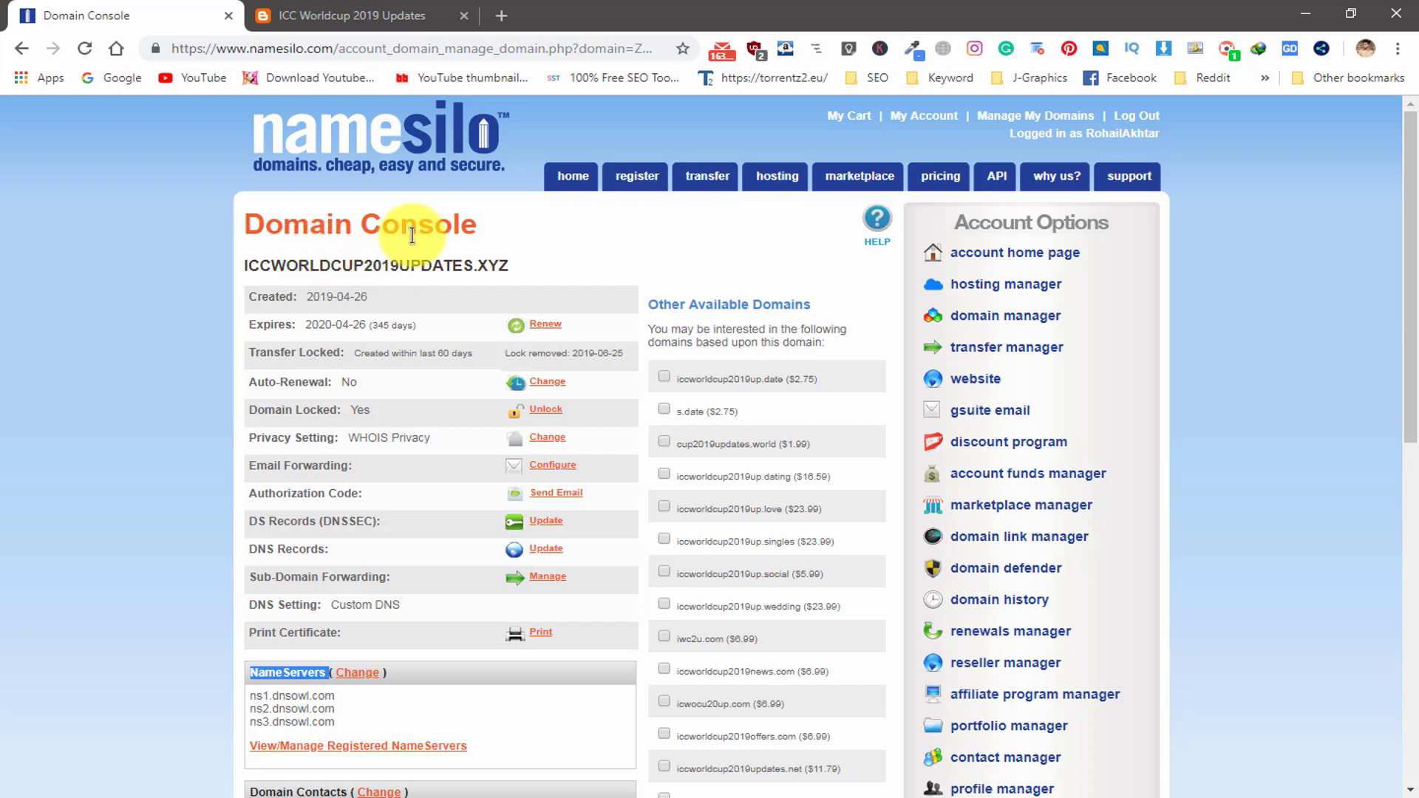
# Step: Open the NameServer Manager for iccworldcup2019updates.xyz from its Domain Console
pyautogui.scroll(-1, 515, 422)
pyautogui.click(260, 592)
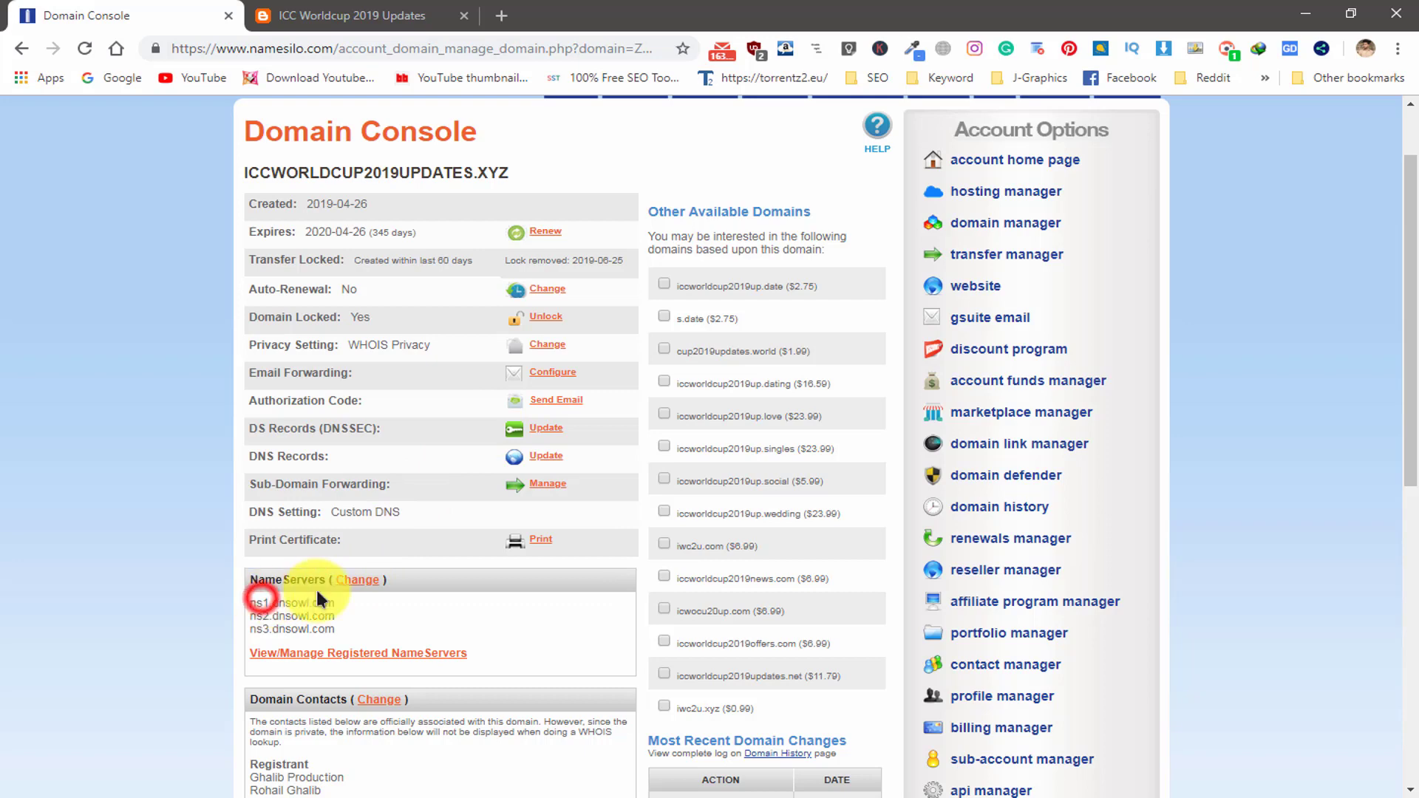
pyautogui.tripleClick(285, 579)
pyautogui.click(279, 573)
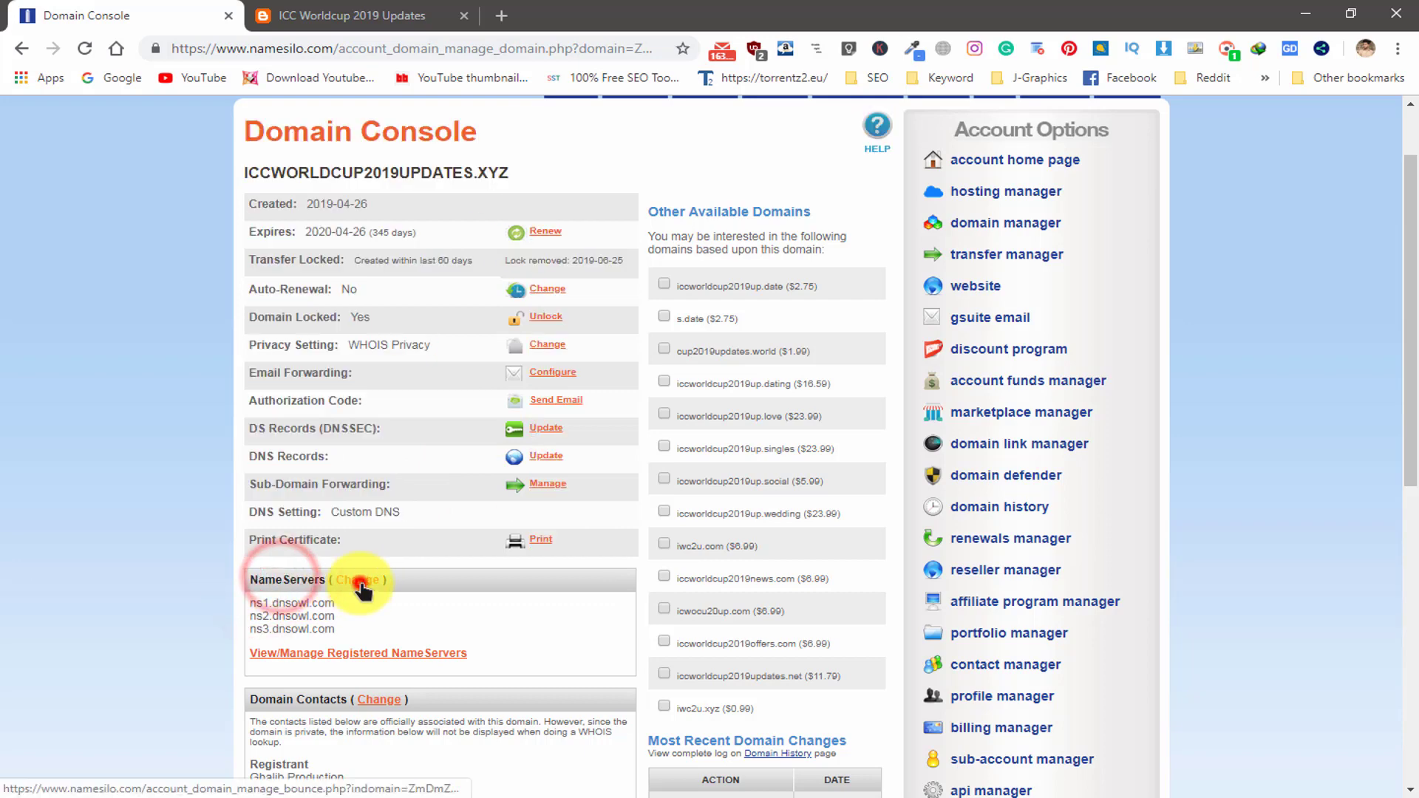
pyautogui.click(359, 581)
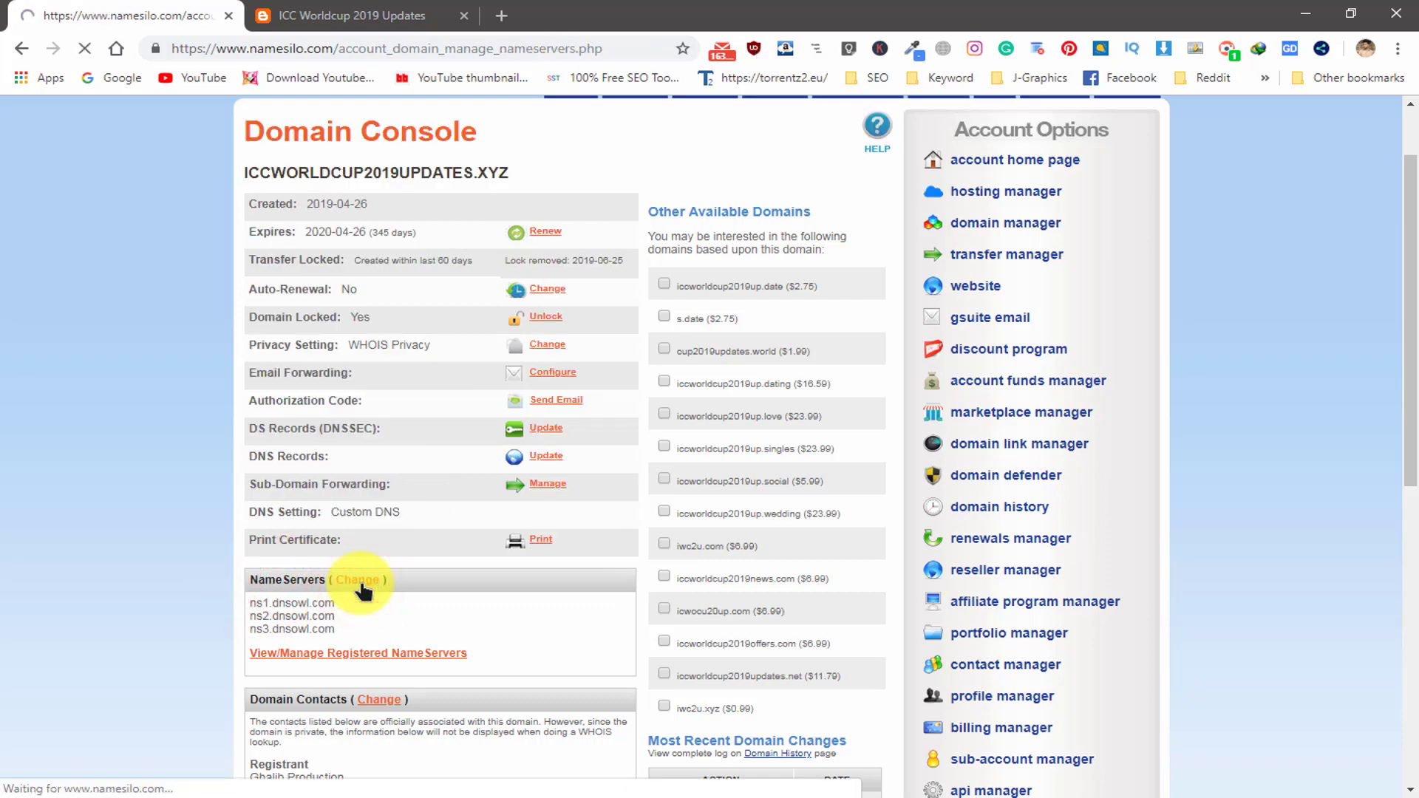
pyautogui.scroll(-2, 428, 411)
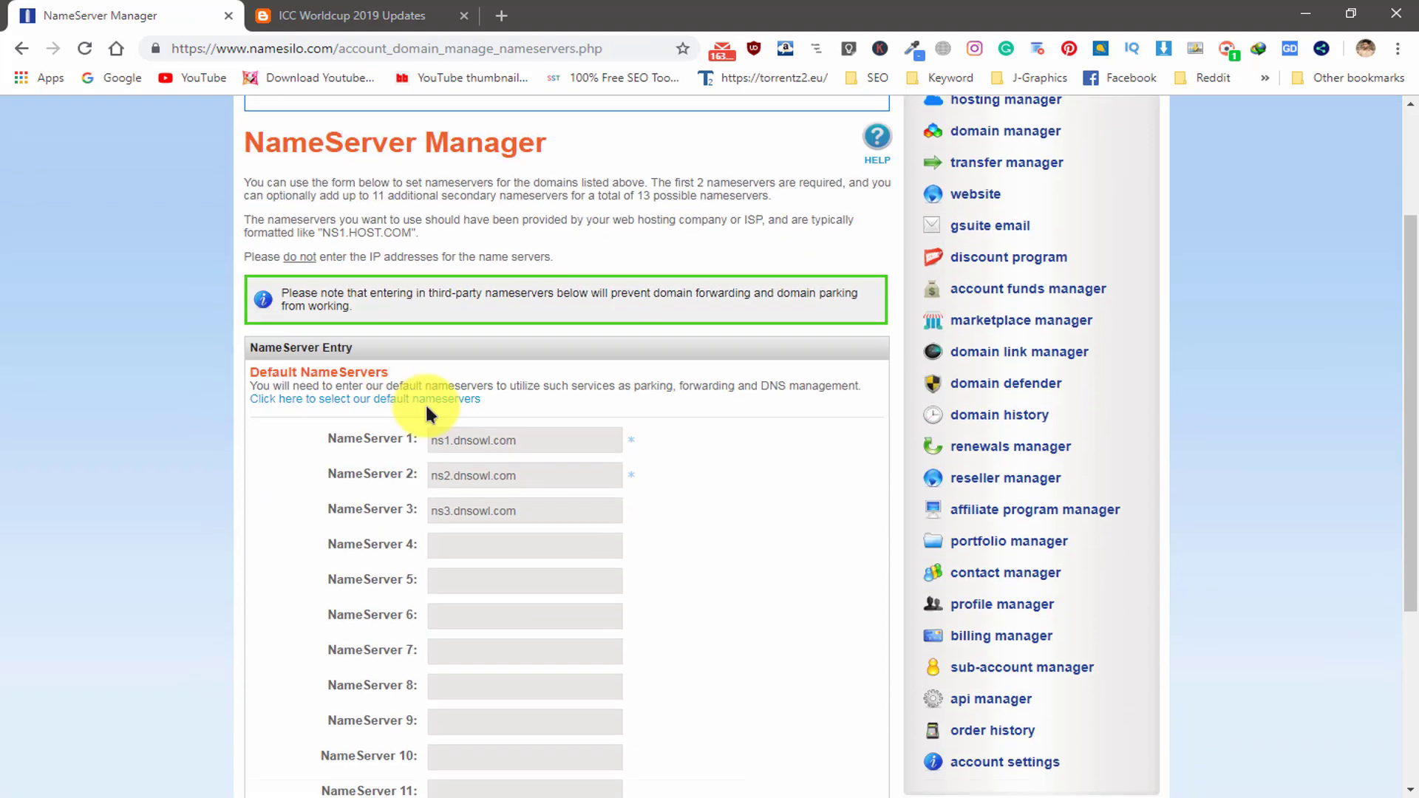
# Step: Copy the first name server from Google Cloud's Registrar Setup and set NameServer 1 in NameSilo to ns-cloud-e1.googledomains.com
pyautogui.click(492, 439)
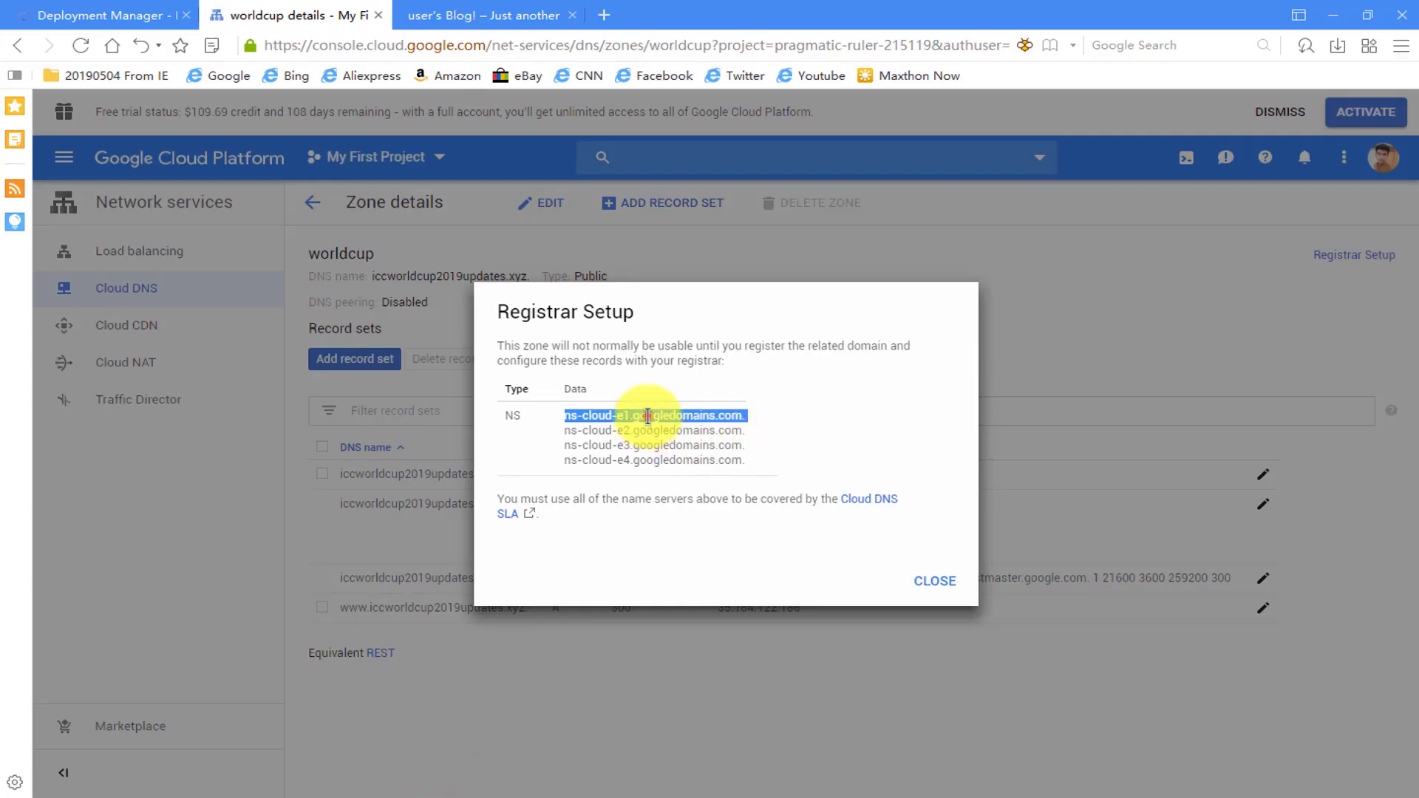
pyautogui.click(648, 416)
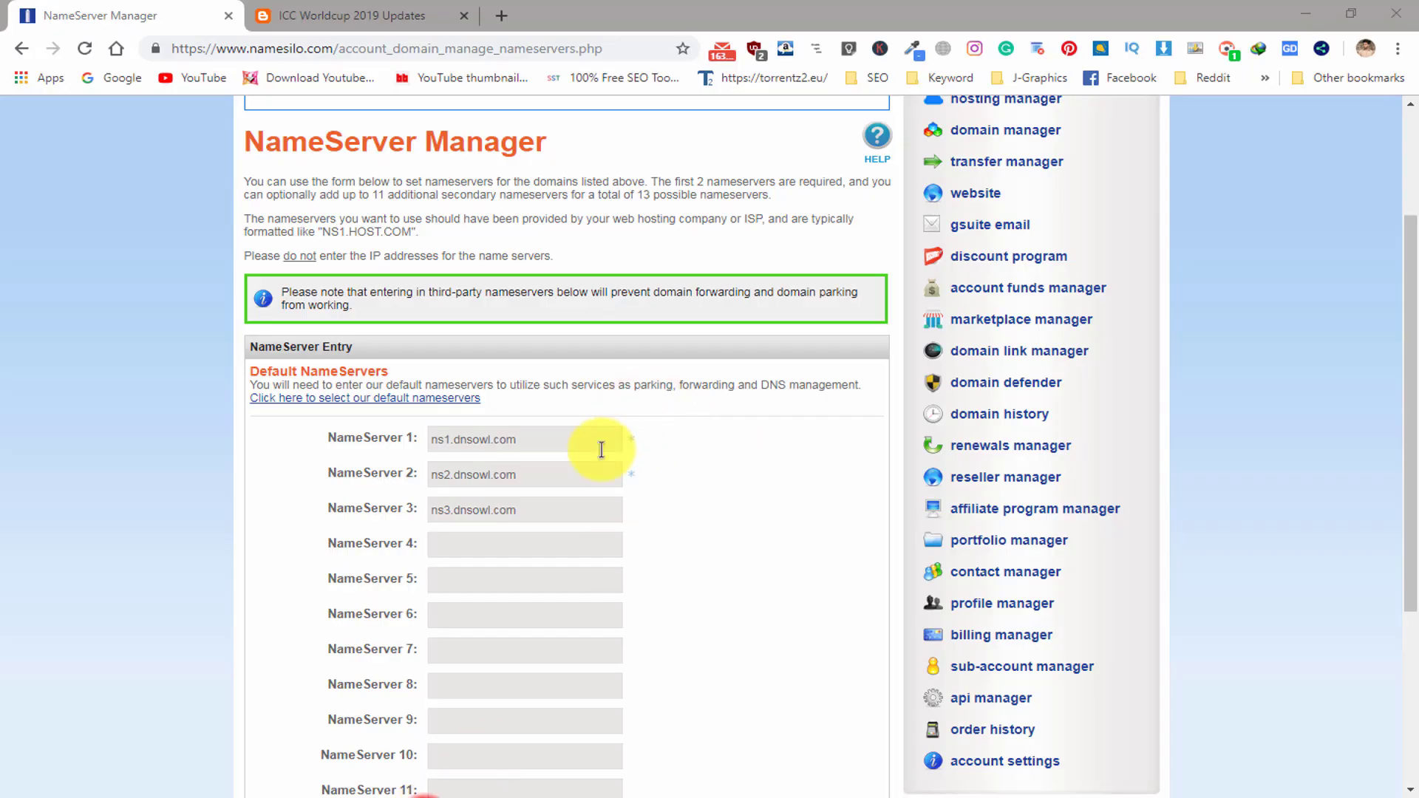
pyautogui.tripleClick(545, 438)
pyautogui.hotkey('ctrl', 'v')
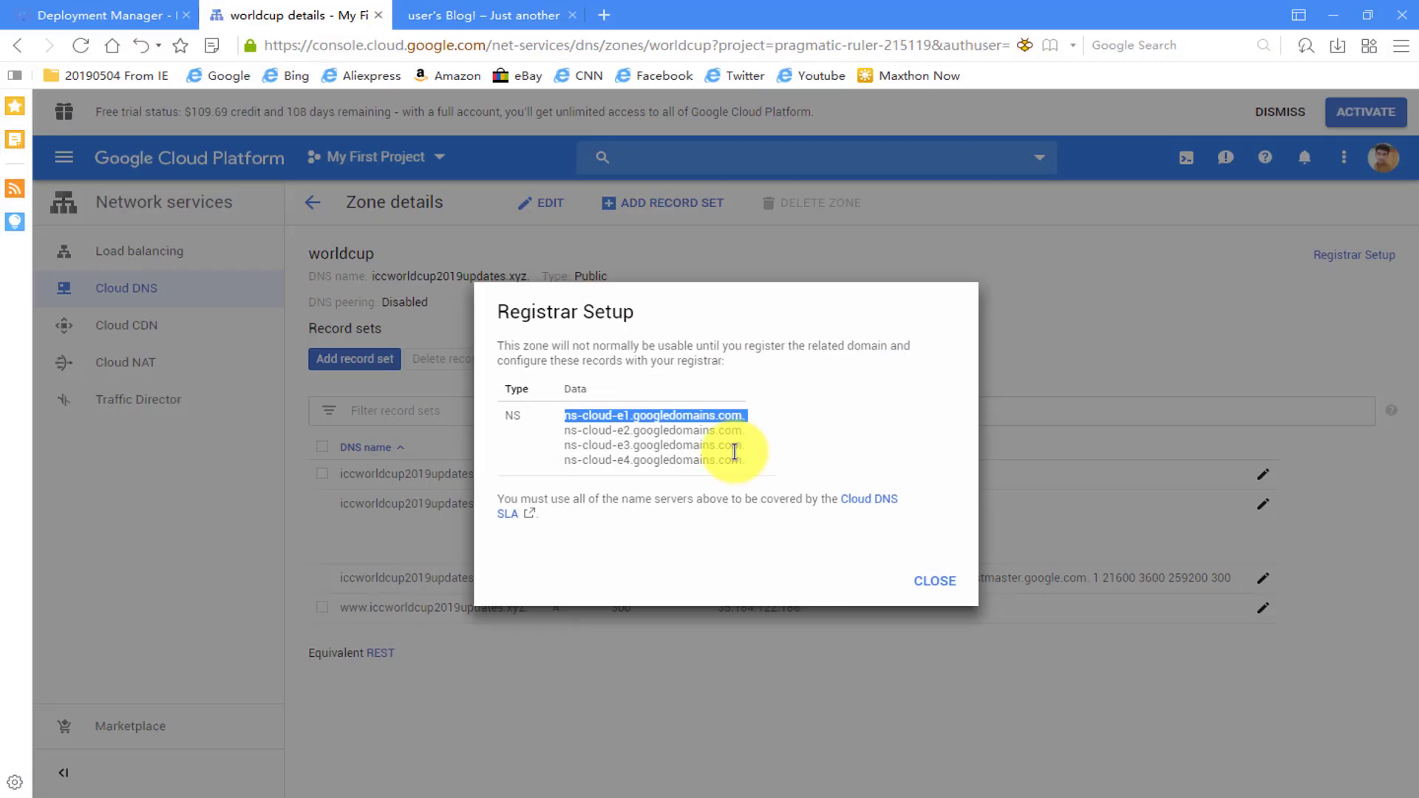
# Step: Copy the second name server from Google Cloud's Registrar Setup and set NameServer 2 in NameSilo to ns-cloud-e2.googledomains.com
pyautogui.tripleClick(690, 431)
pyautogui.hotkey('ctrl', 'c')
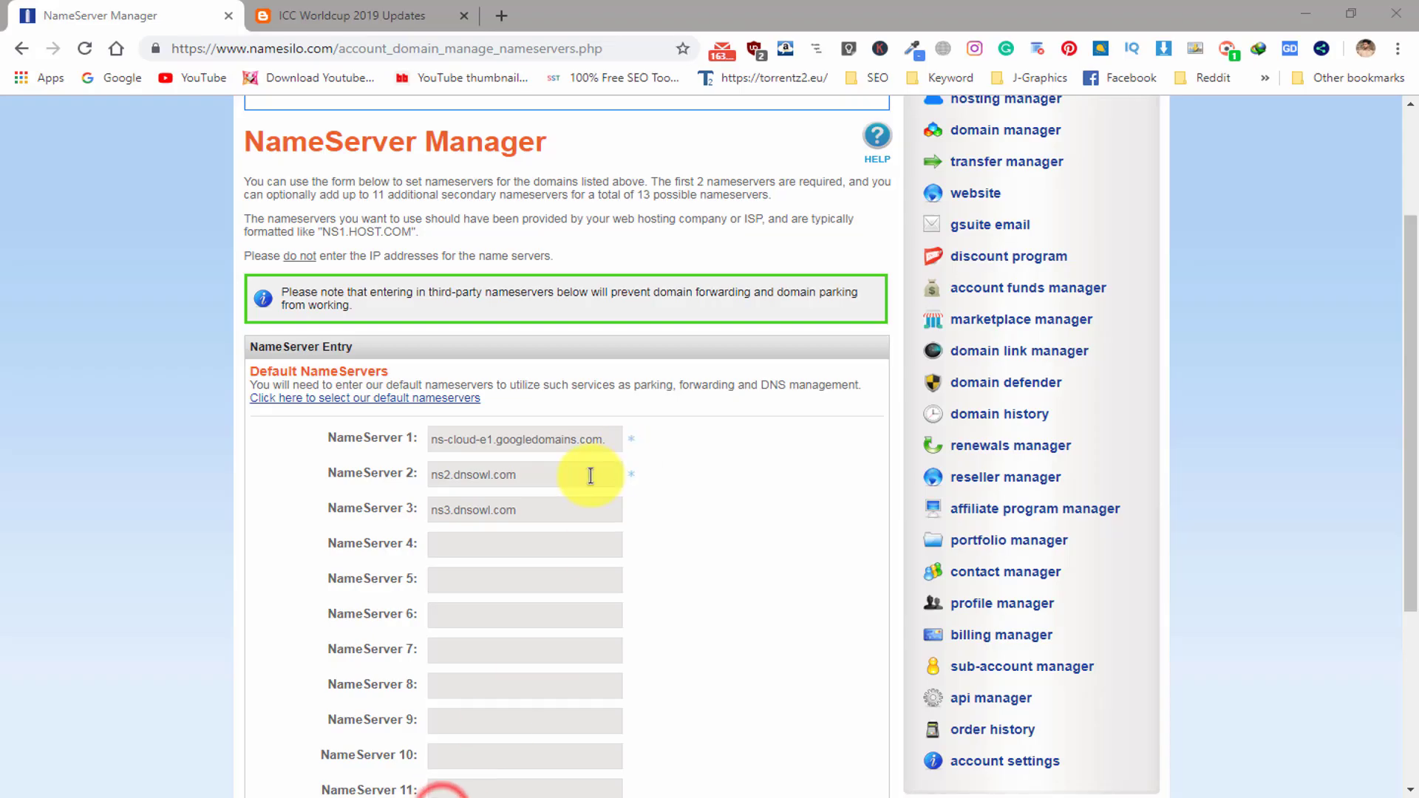
pyautogui.tripleClick(587, 474)
pyautogui.hotkey('ctrl', 'v')
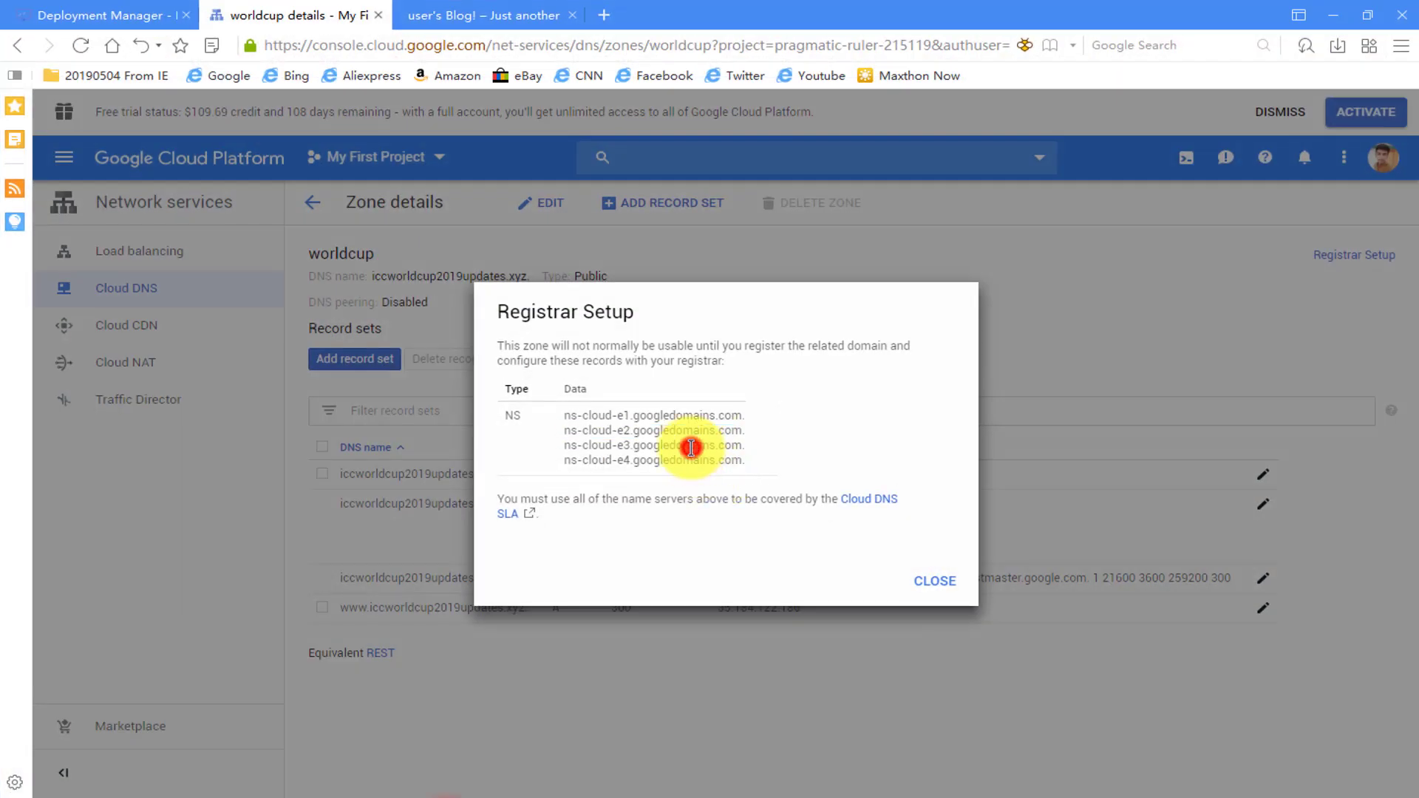
# Step: Set NameServer 3 in NameSilo to ns-cloud-e3.googledomains.com, reusing the copied name server with its number changed to 3
pyautogui.tripleClick(691, 446)
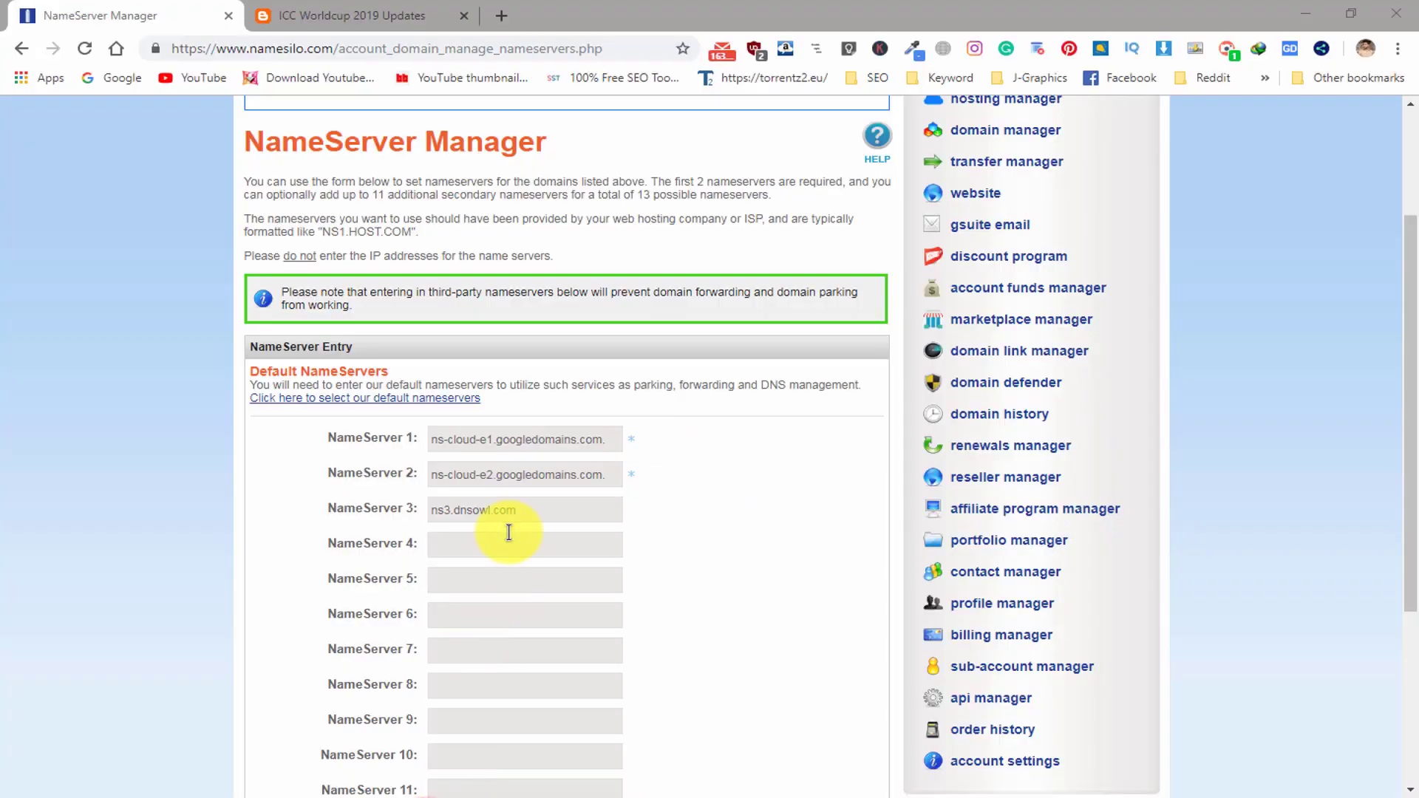
pyautogui.click(509, 533)
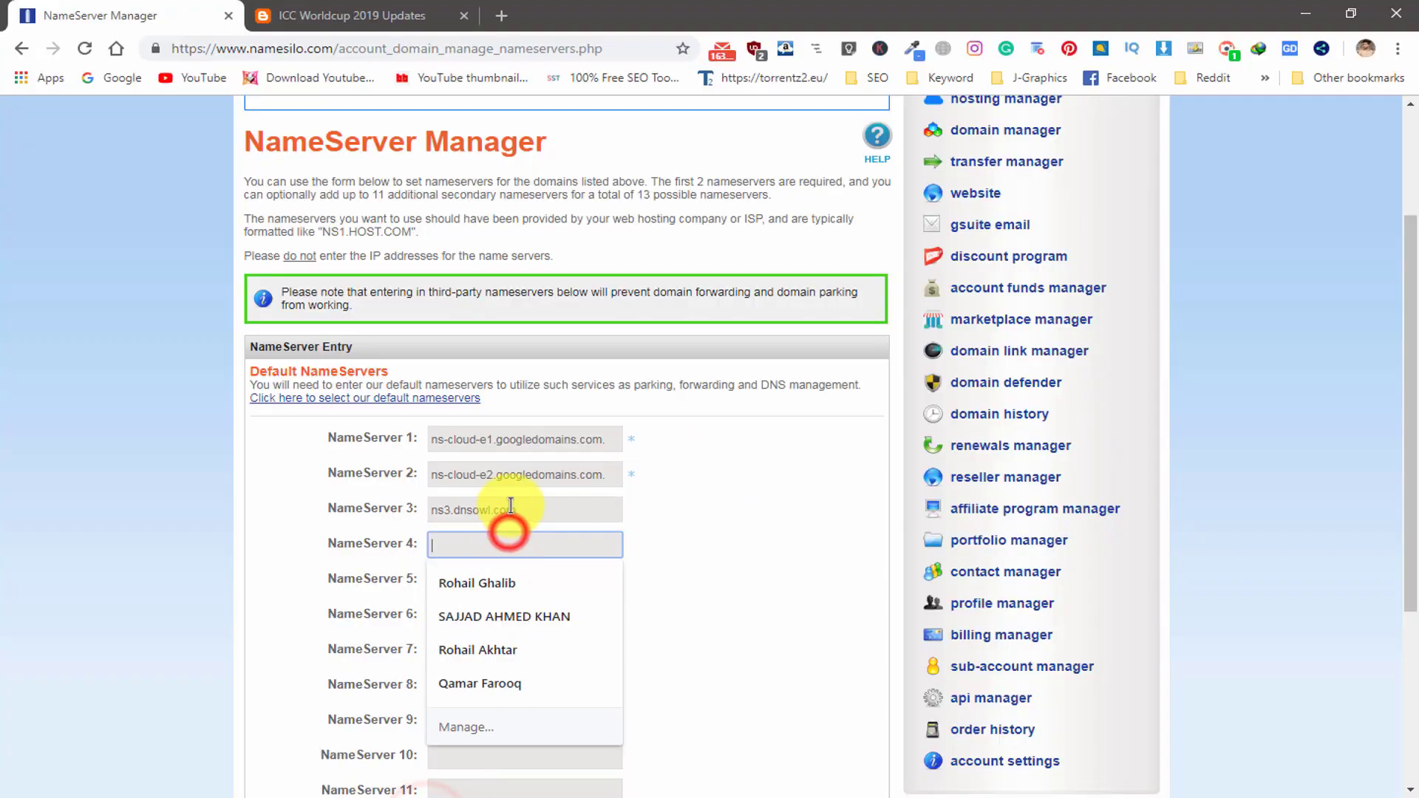
pyautogui.tripleClick(510, 507)
pyautogui.hotkey('ctrl', 'v')
pyautogui.click(509, 532)
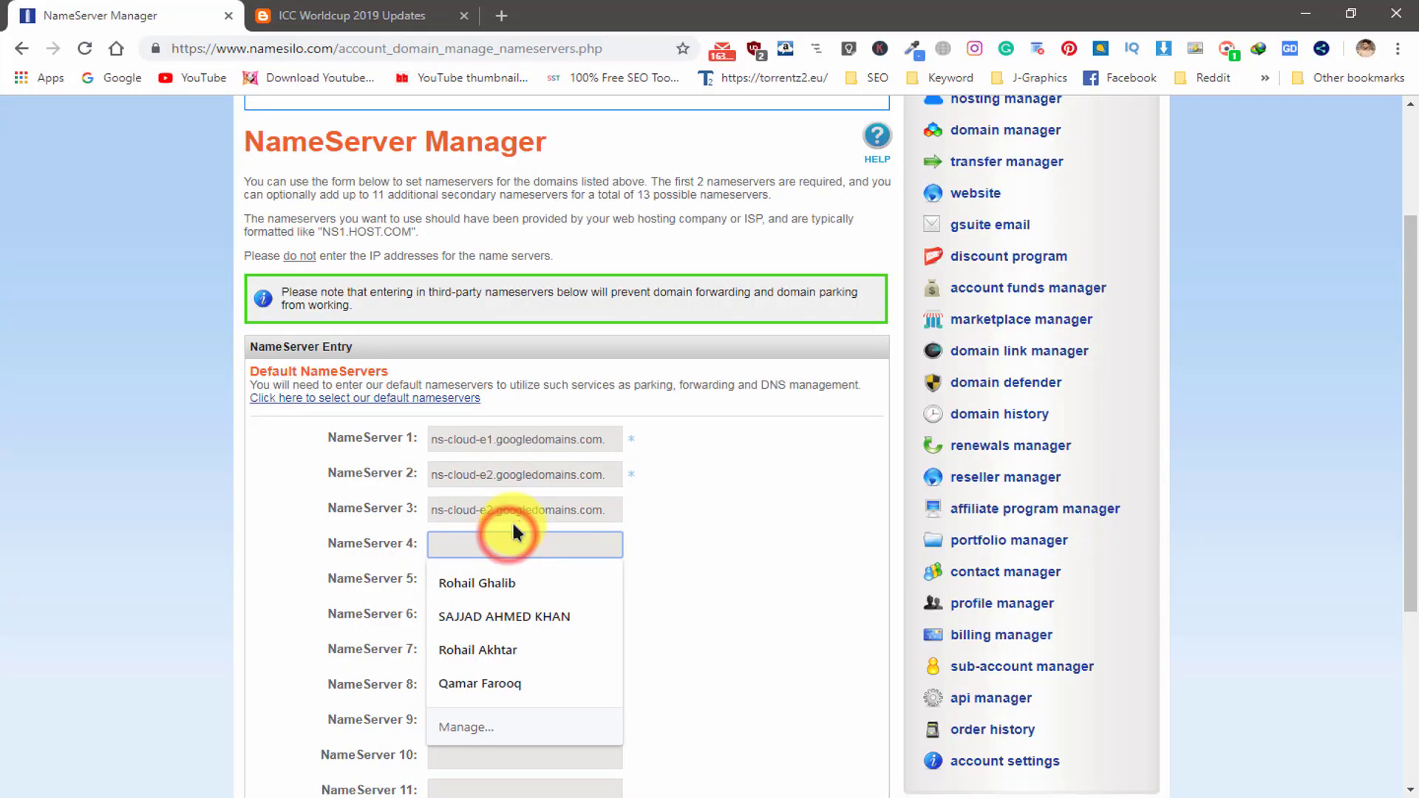
pyautogui.click(488, 512)
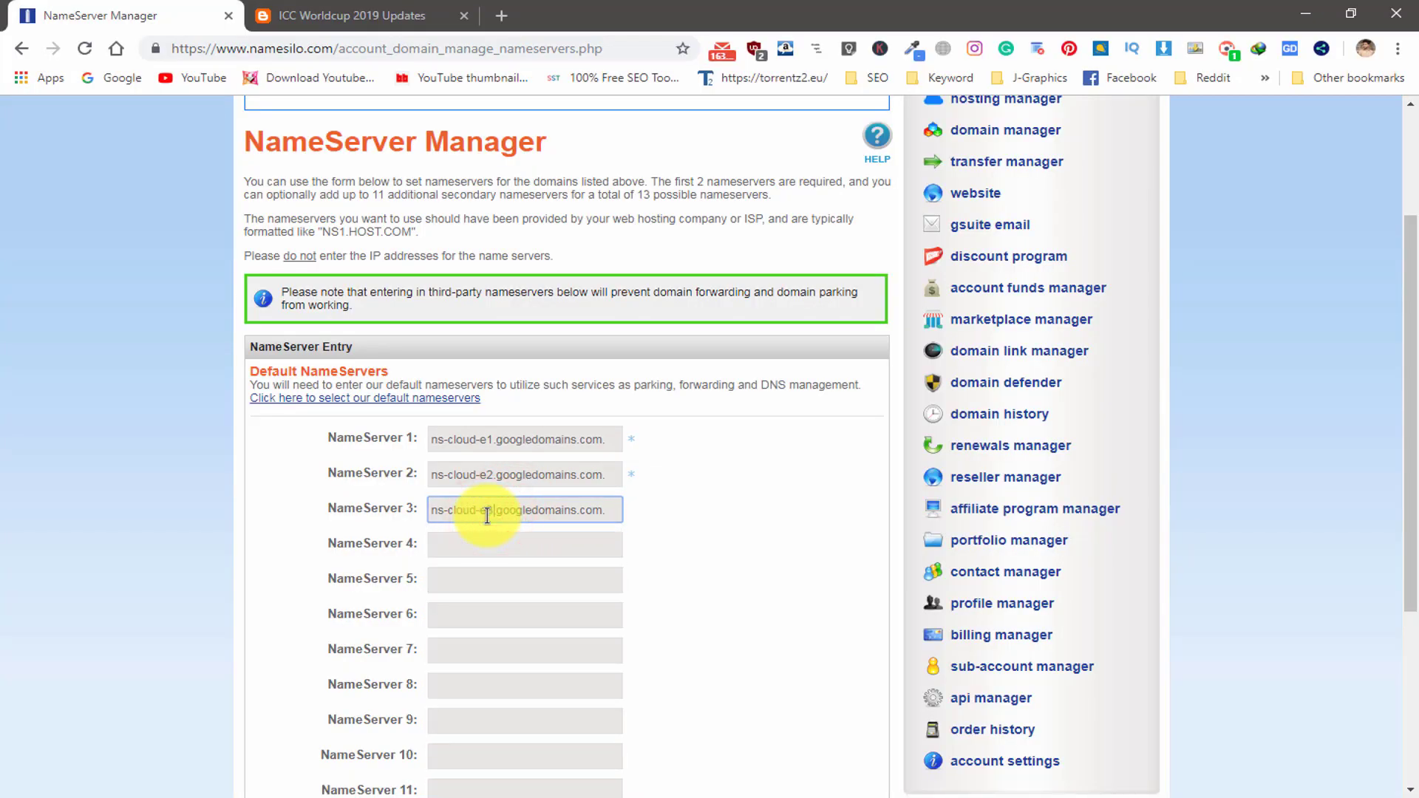
pyautogui.write('3.')
# Step: Set NameServer 4 to ns-cloud-e4.googledomains.com, reusing the copied name server with its number changed to 4
pyautogui.click(482, 538)
pyautogui.hotkey('ctrl', 'v')
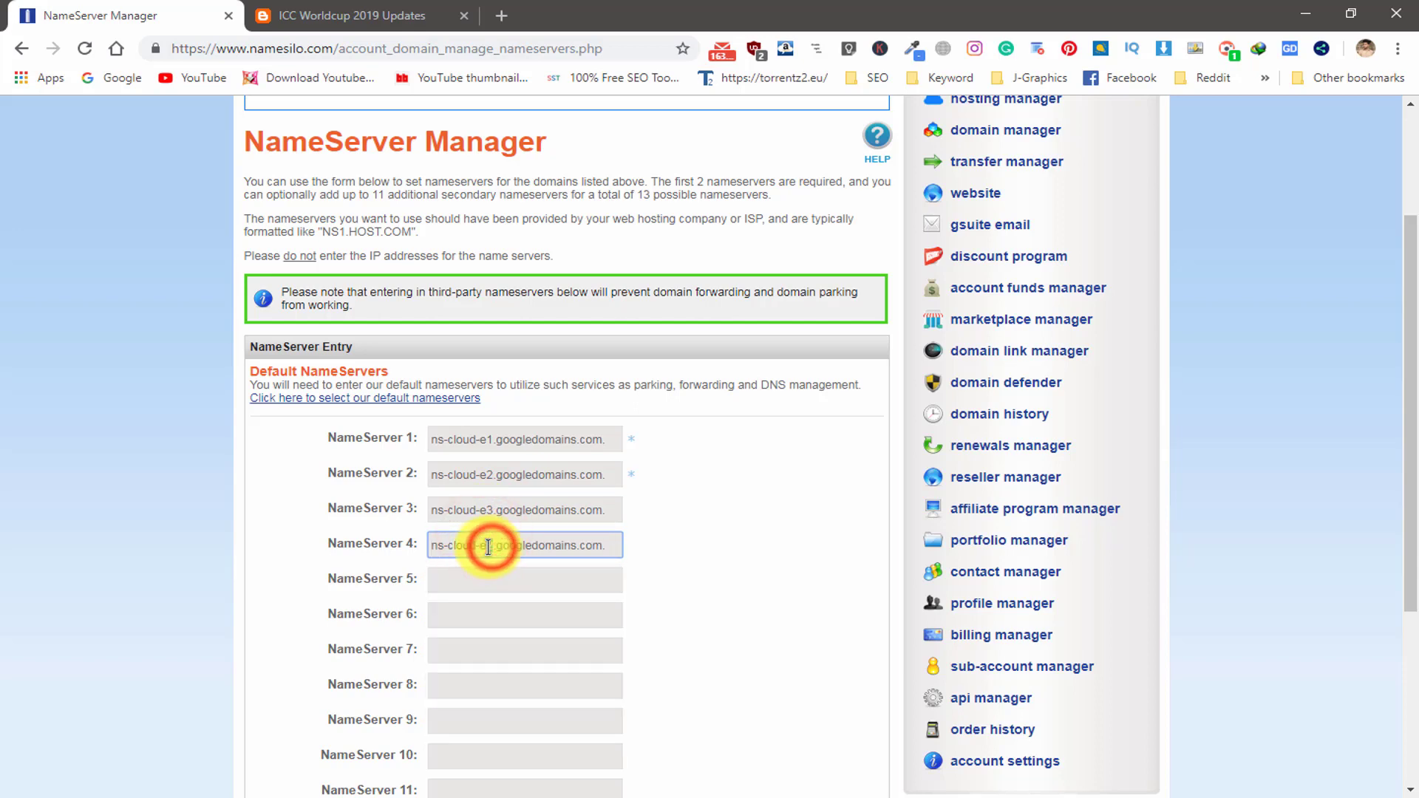
pyautogui.press('BackSpace')
pyautogui.write('4')
# Step: Remove the trailing period from all four entered name servers
pyautogui.click(619, 541)
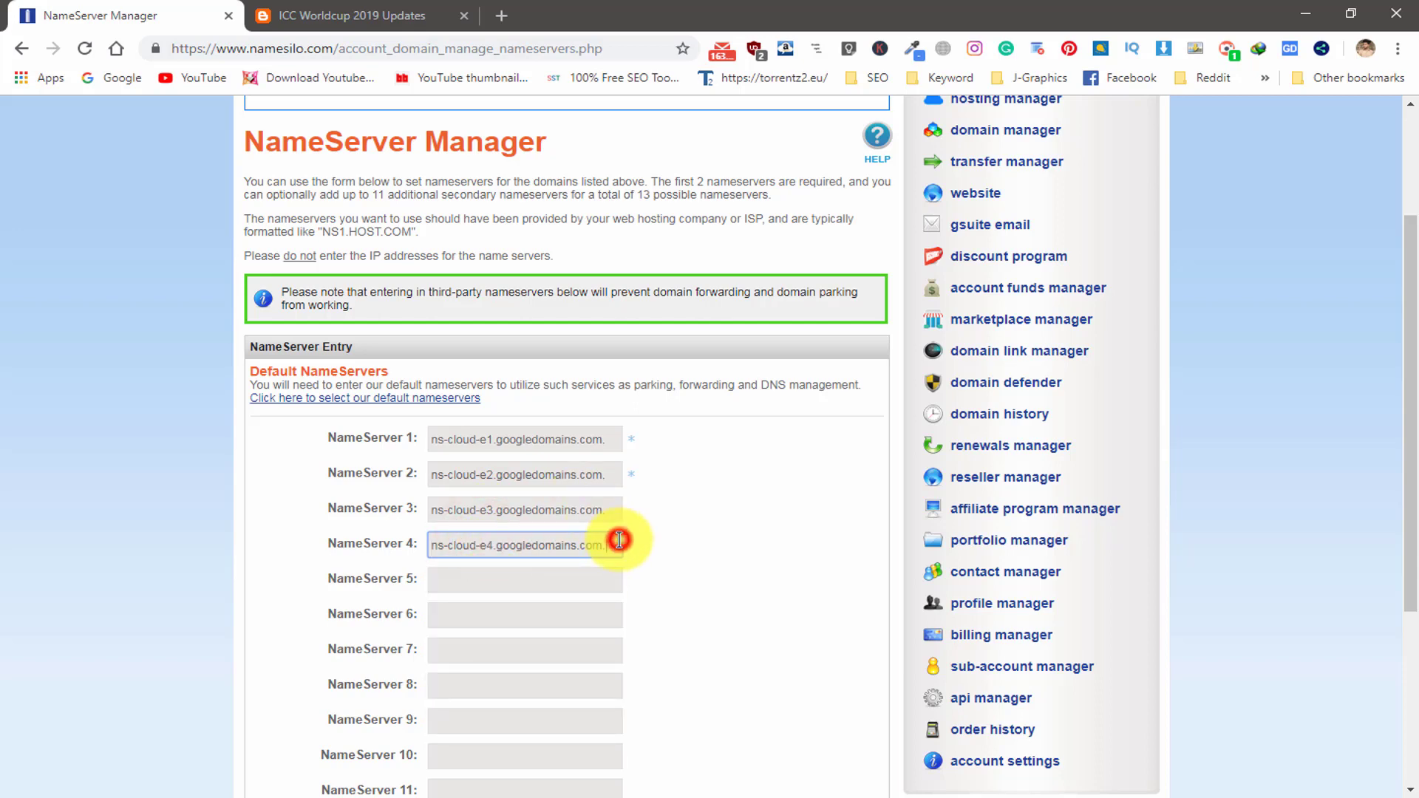
pyautogui.press('BackSpace')
pyautogui.click(618, 508)
pyautogui.press('BackSpace')
pyautogui.click(613, 474)
pyautogui.press('BackSpace')
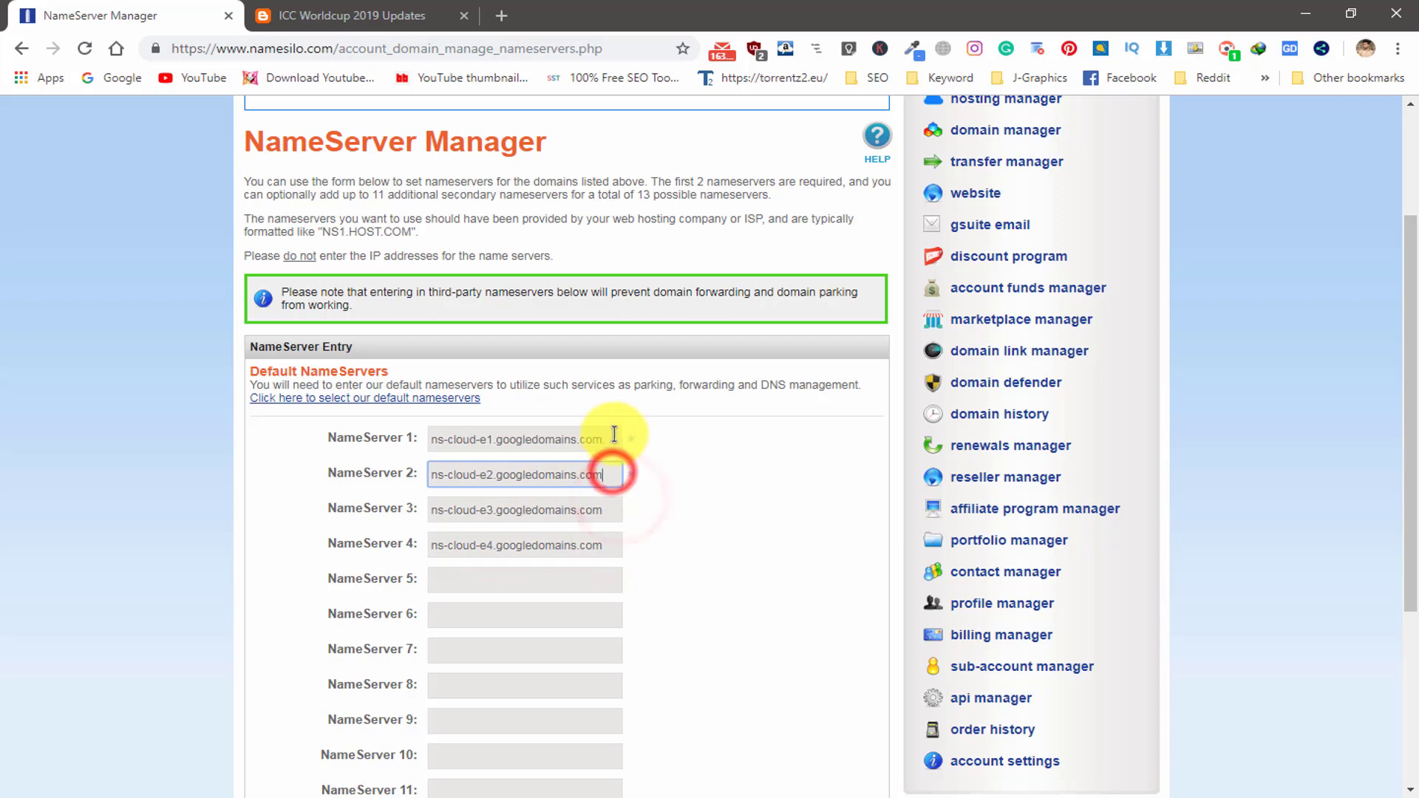
pyautogui.click(614, 436)
pyautogui.press('BackSpace')
# Step: Submit the four name servers and check the status of iccworldcup2019updates.xyz in the Domain Manager list
pyautogui.click(730, 545)
pyautogui.scroll(-4, 659, 650)
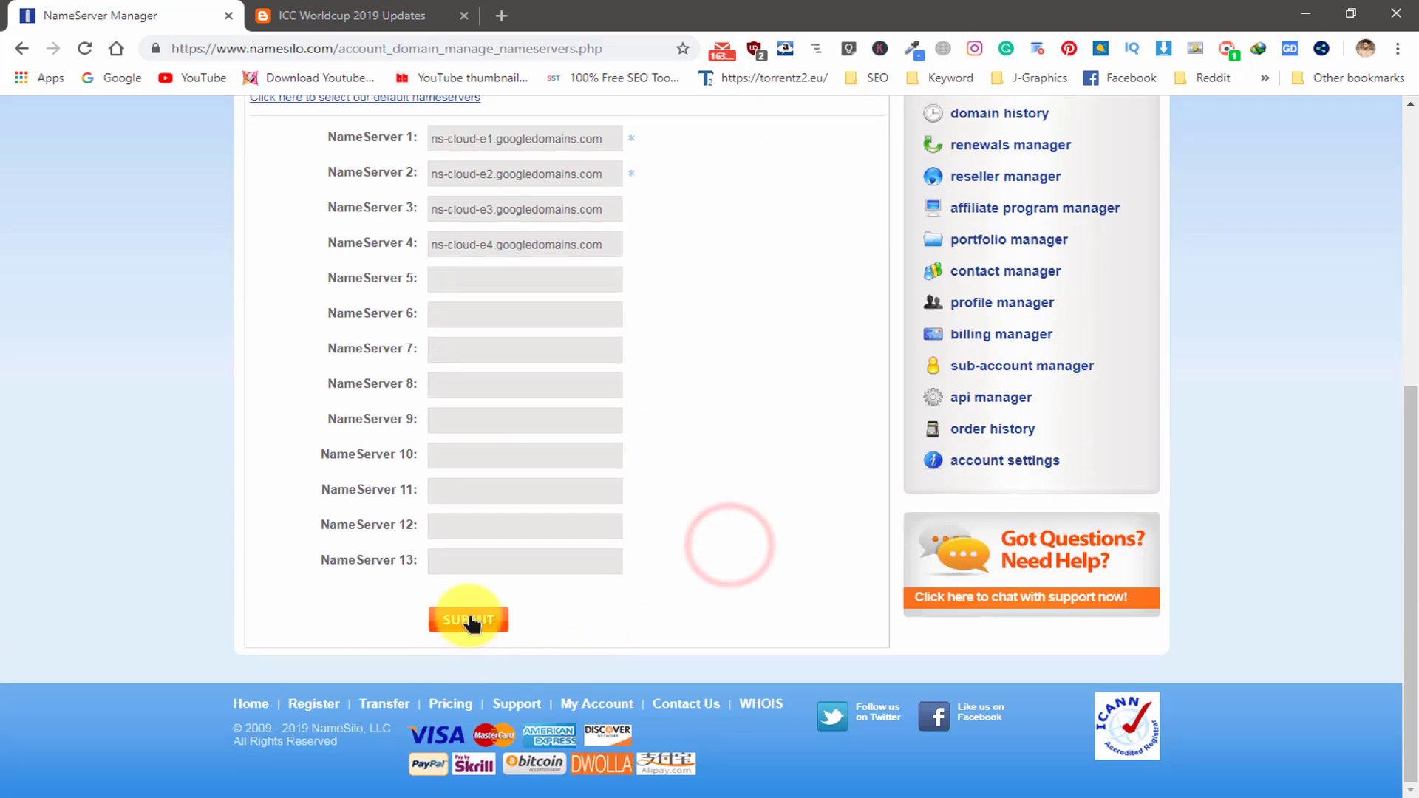
pyautogui.click(469, 621)
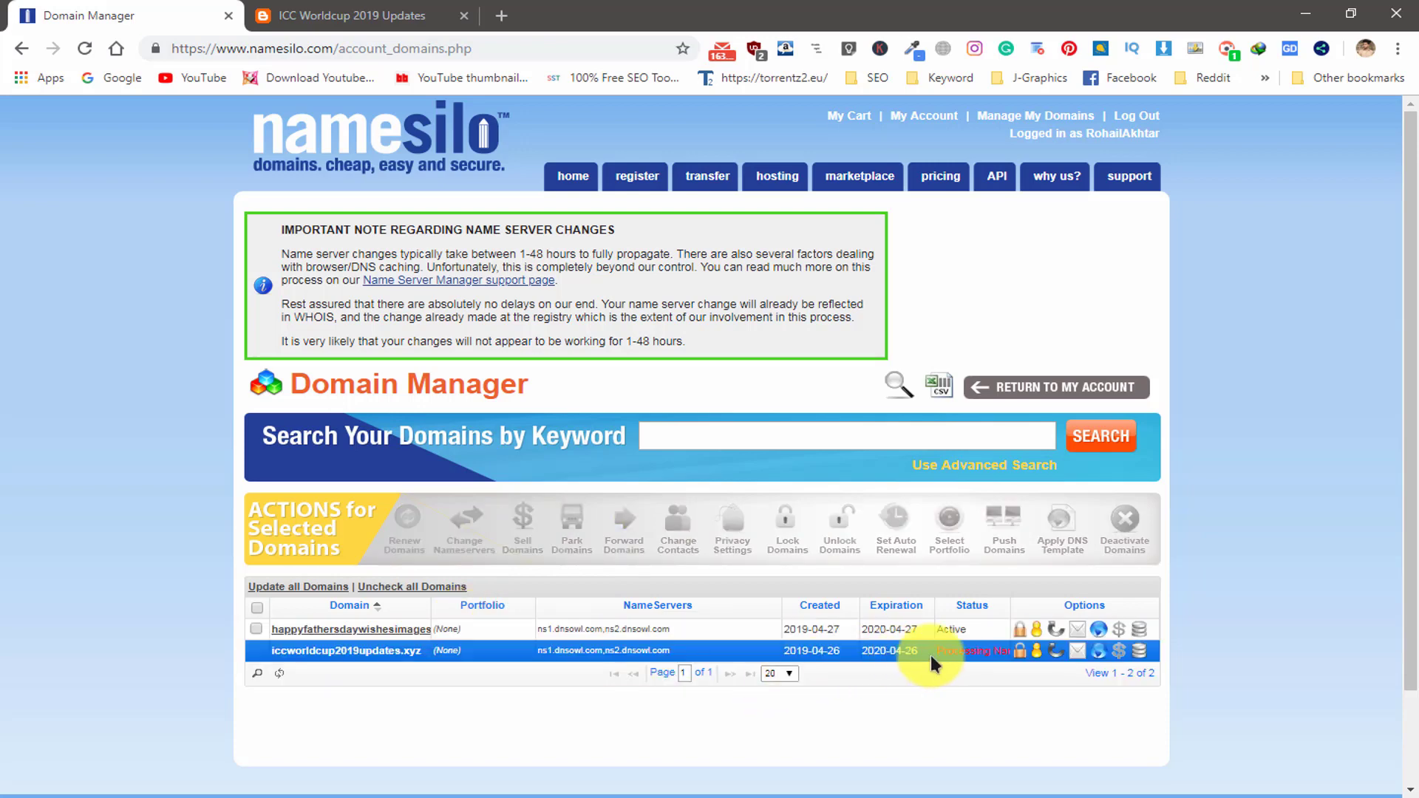
pyautogui.click(983, 652)
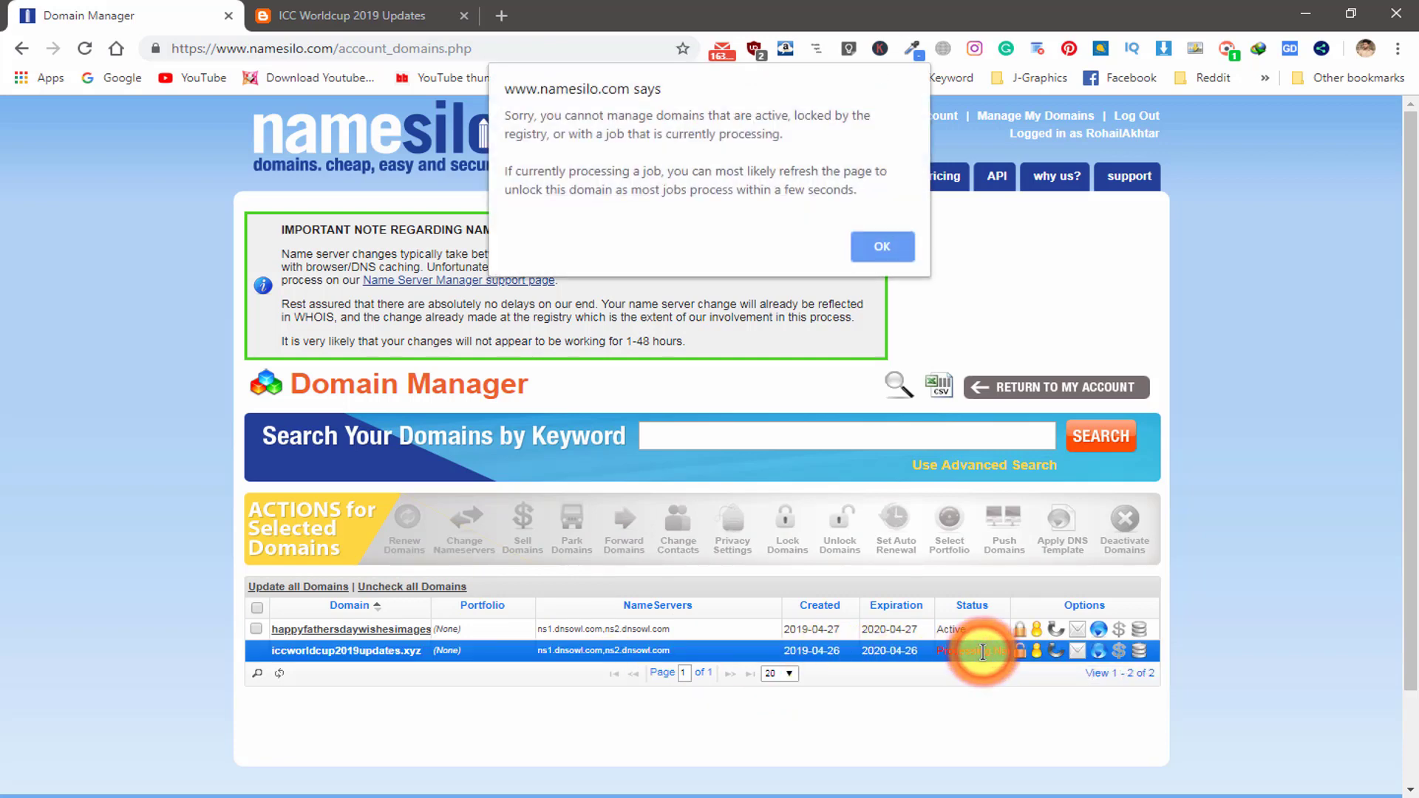
pyautogui.click(893, 244)
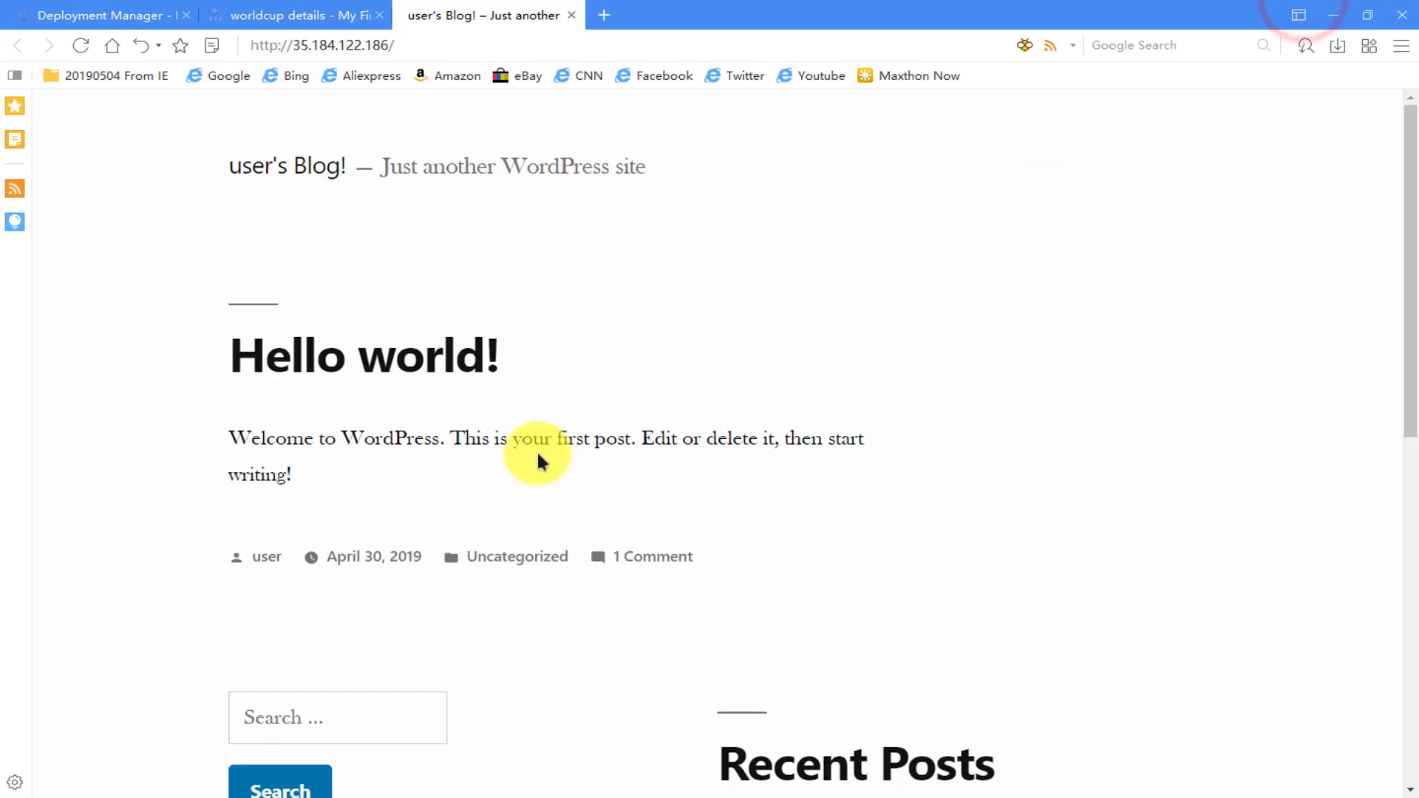
# Step: Switch to the Cloud DNS zone details in Maxthon and open the site at the root domain of the first A record
pyautogui.click(356, 7)
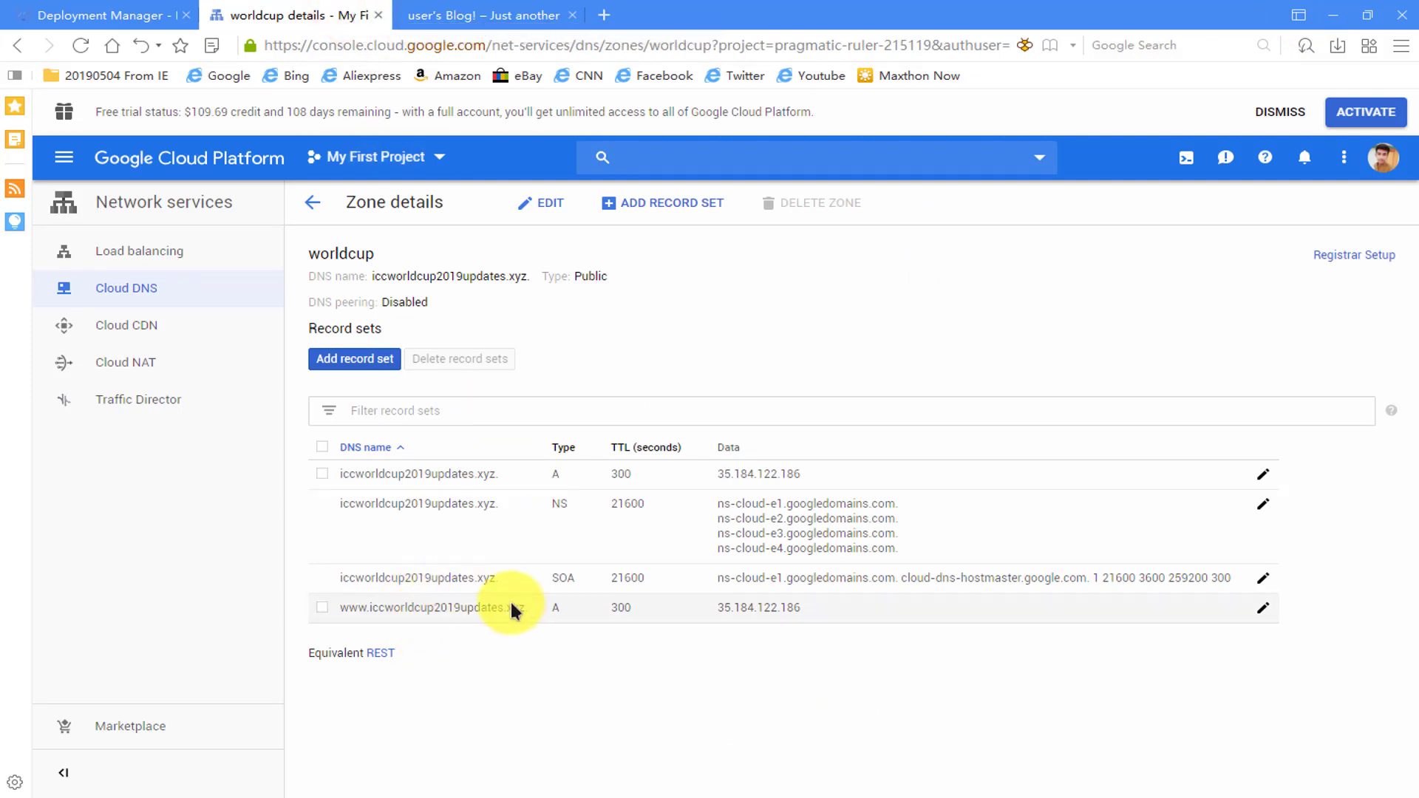
pyautogui.doubleClick(457, 481)
pyautogui.rightClick(460, 477)
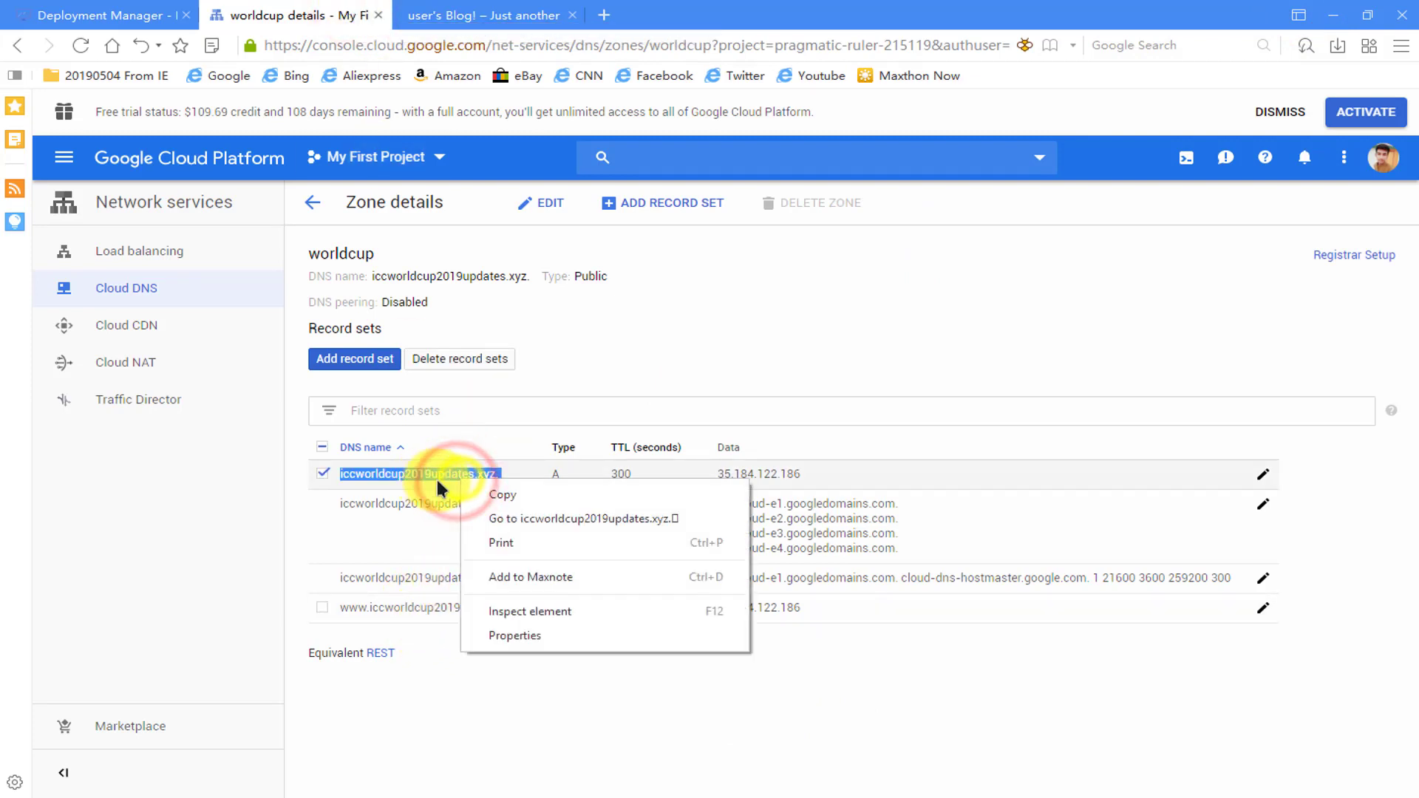
pyautogui.click(544, 521)
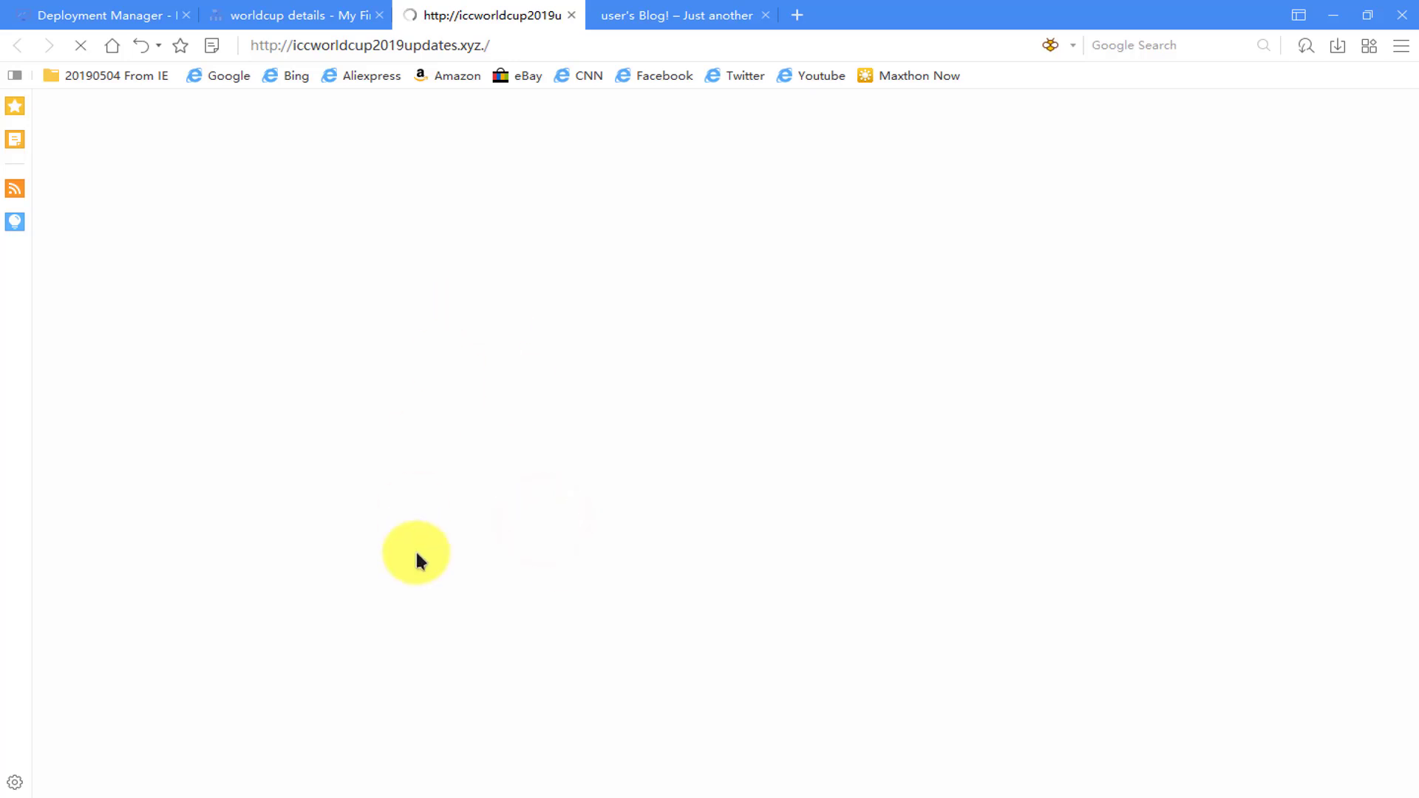
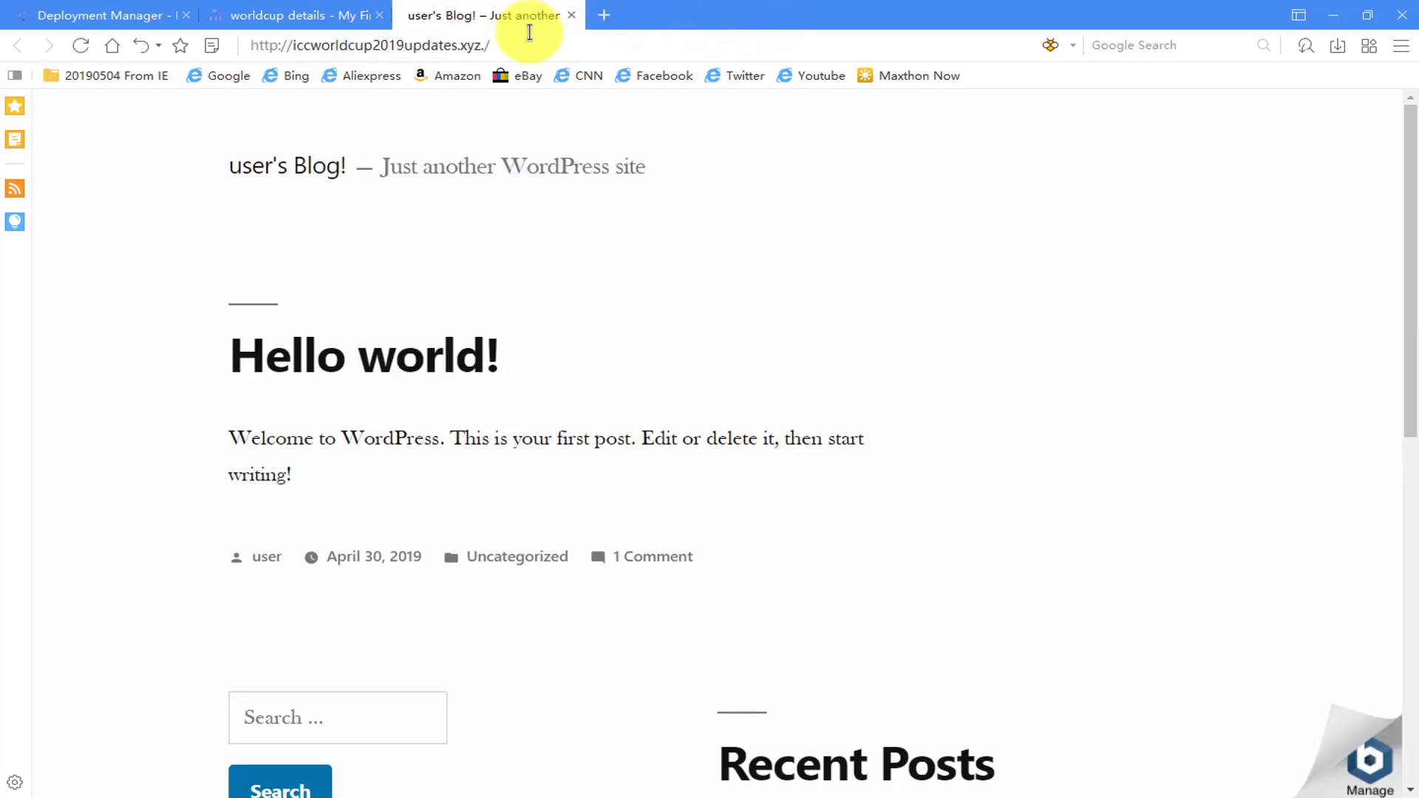
# Step: Open the WordPress admin login on iccworldcup2019updates.xyz and log in with the admin password from the Deployment Manager details
pyautogui.click(528, 31)
pyautogui.click(561, 32)
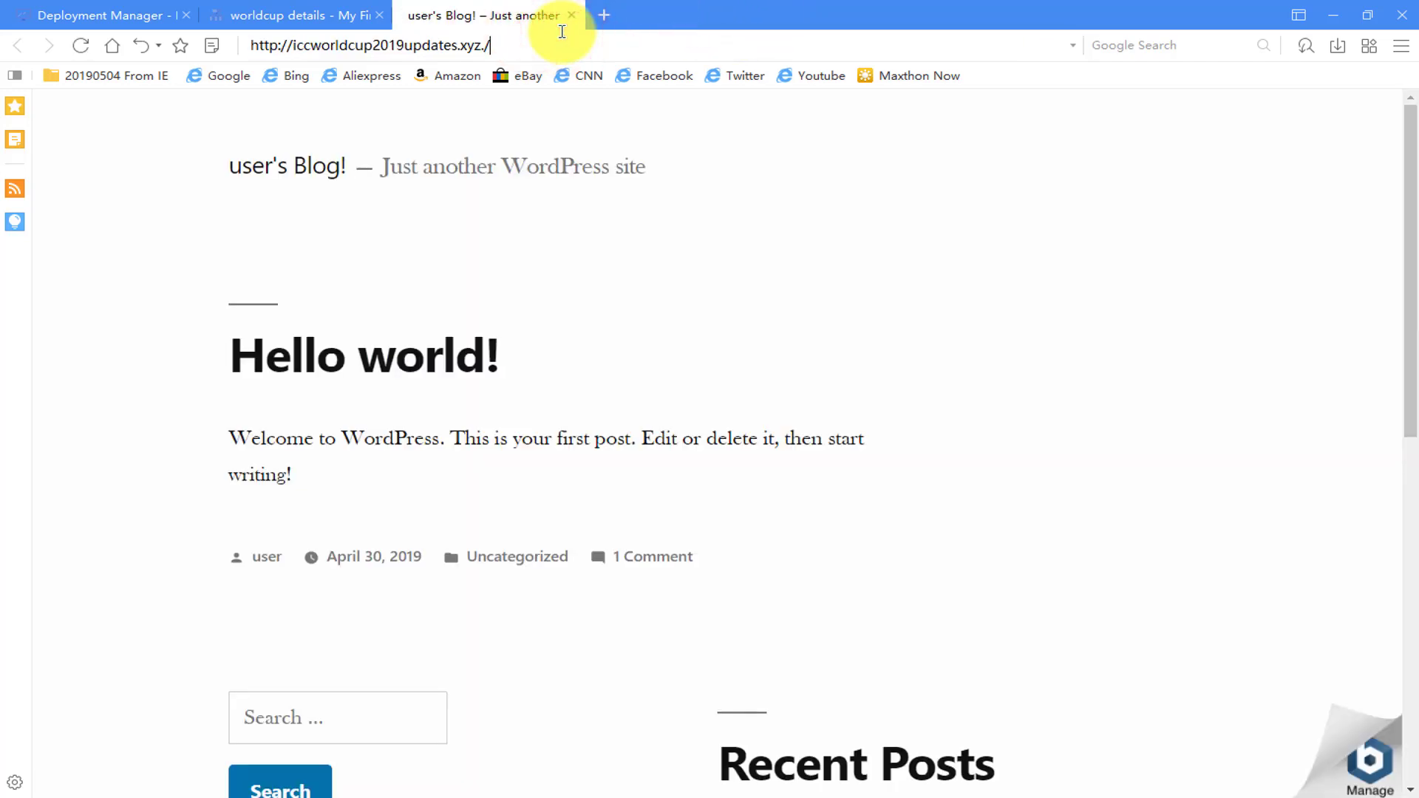
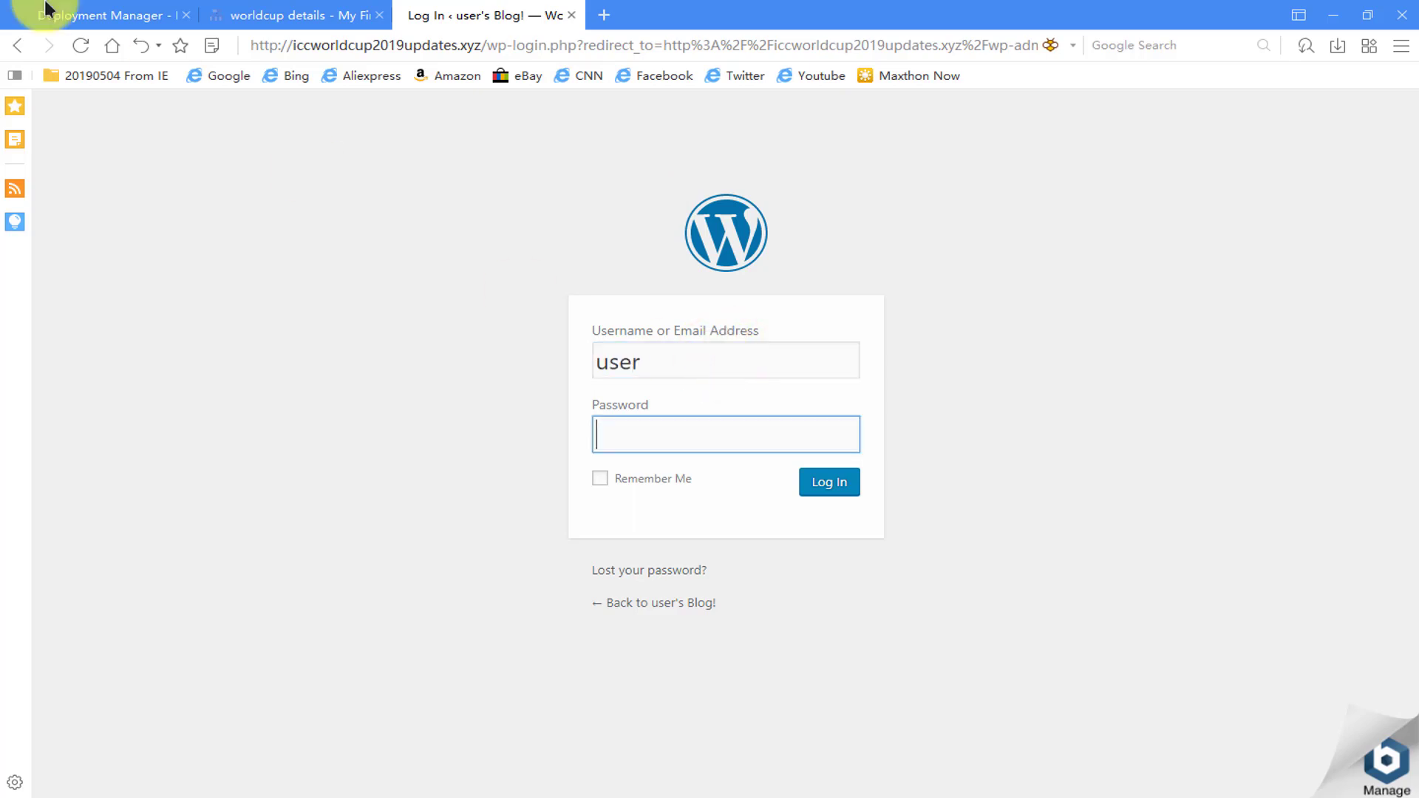
pyautogui.click(70, 15)
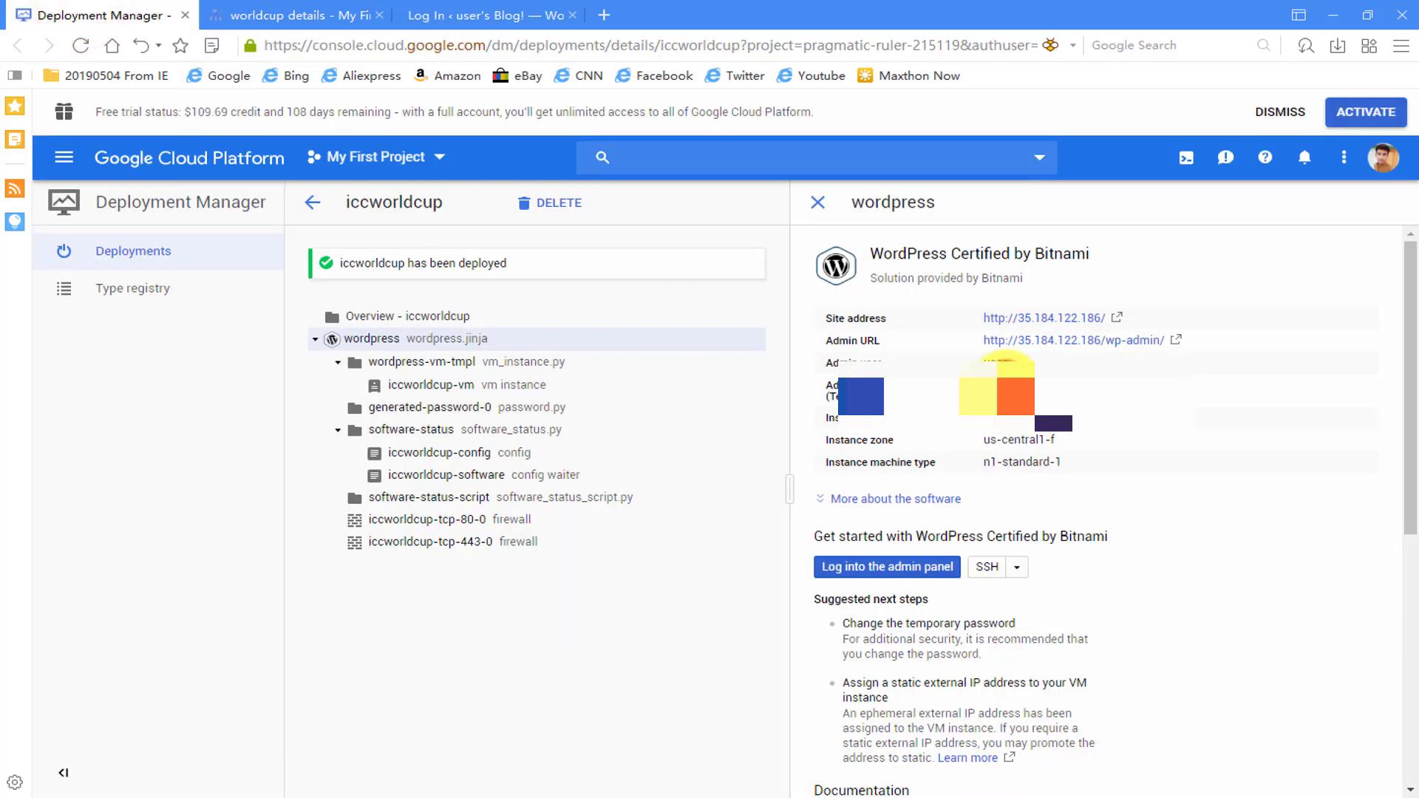
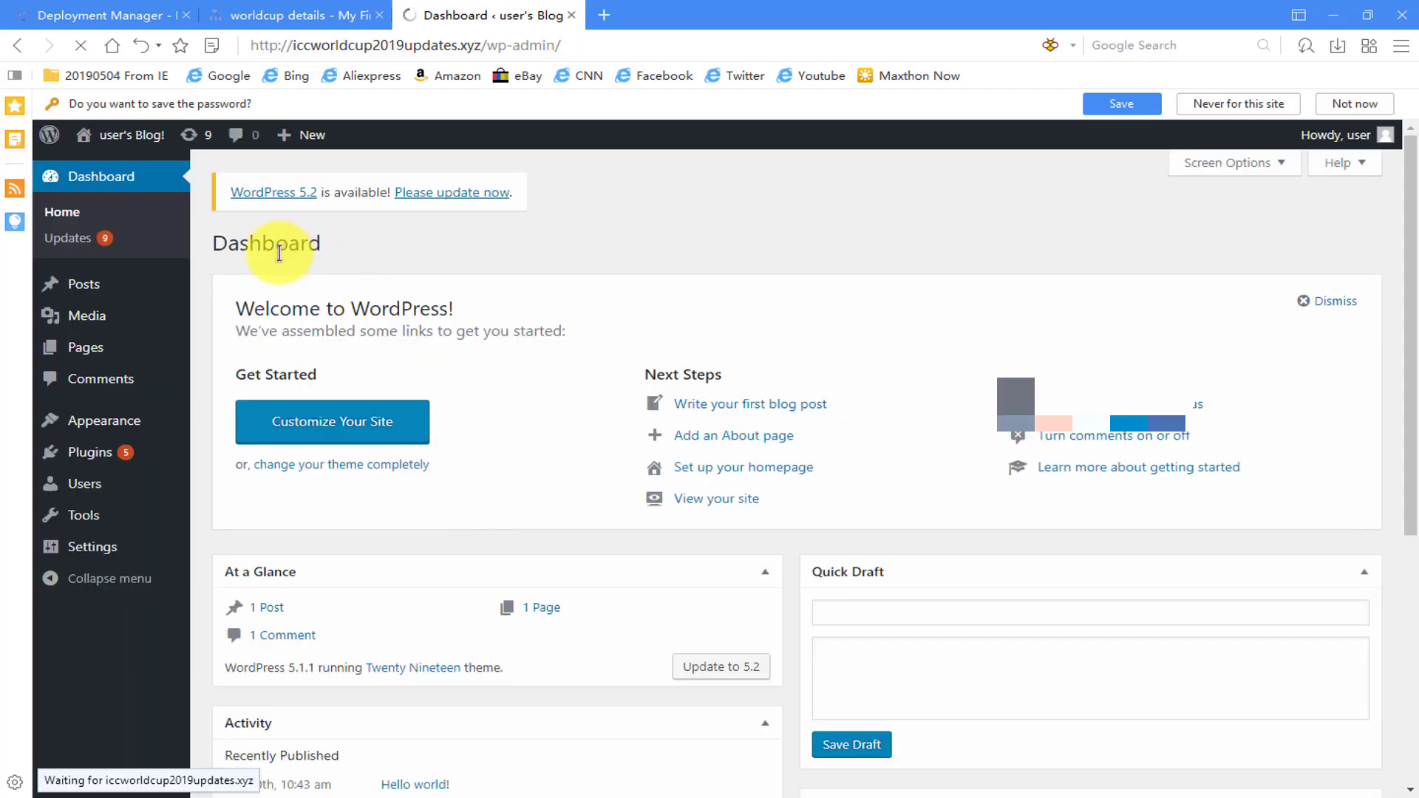
# Step: Review the WordPress Address and Site Address URLs in the General Settings, and return to the Dashboard
pyautogui.moveTo(120, 438)
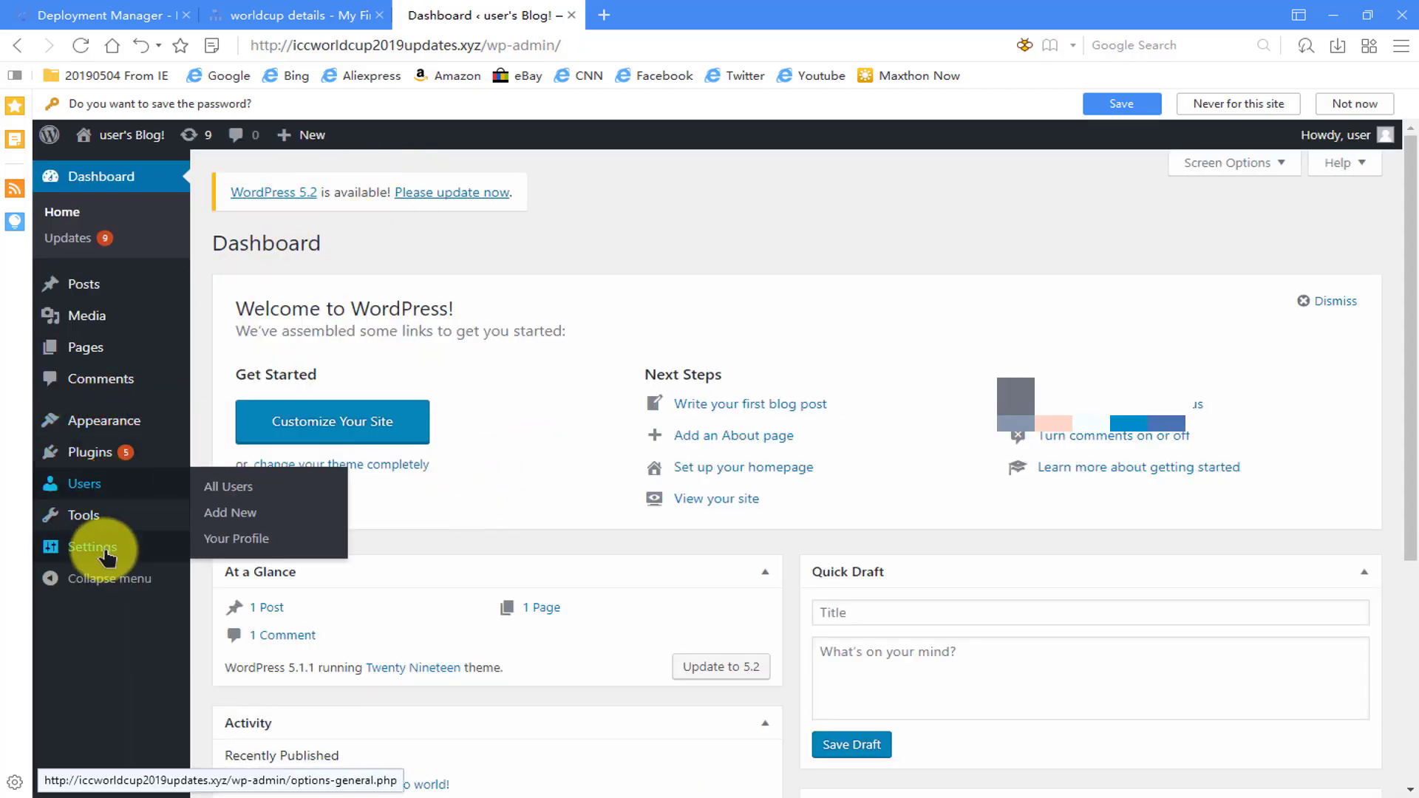
pyautogui.moveTo(111, 547)
pyautogui.click(255, 555)
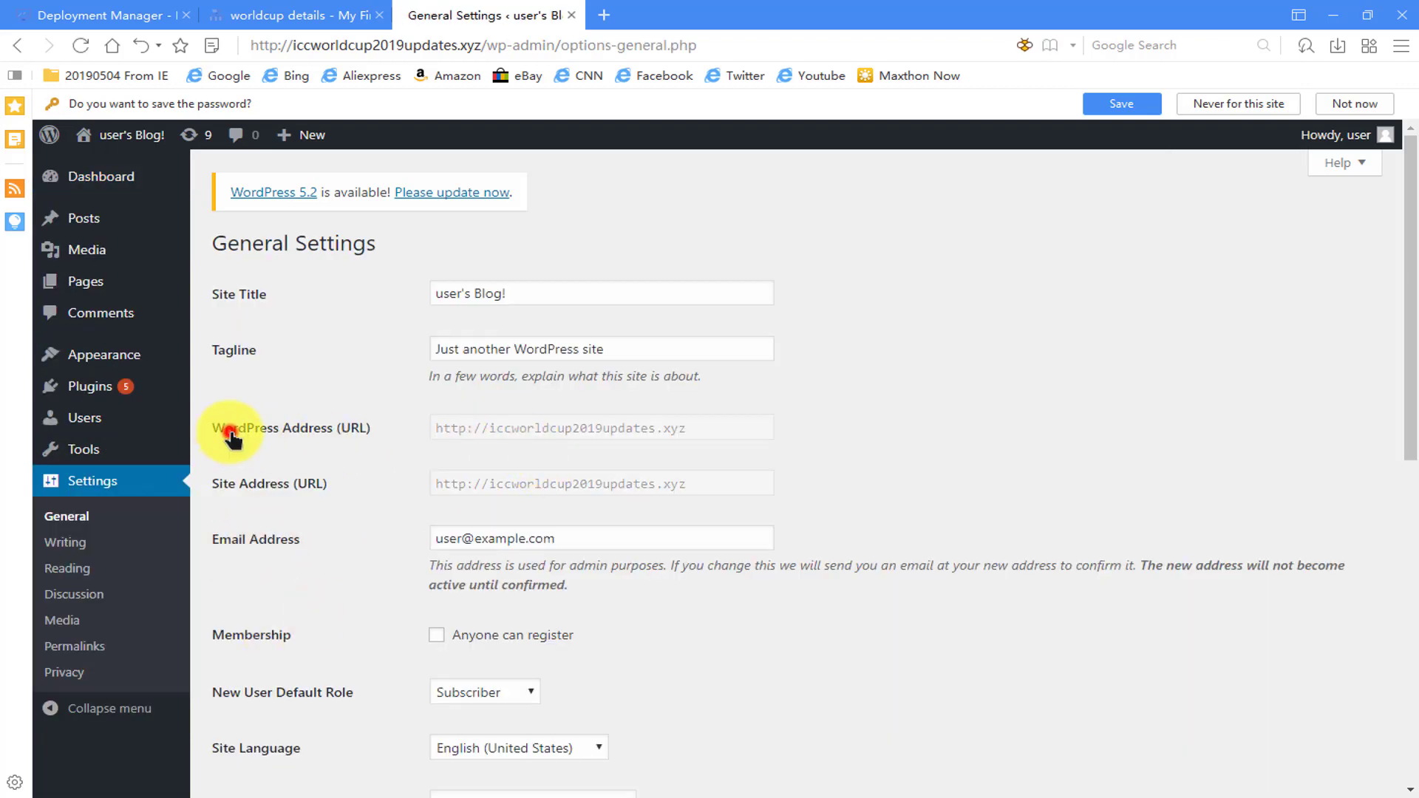
pyautogui.moveTo(234, 429); pyautogui.dragTo(673, 426)
pyautogui.scroll(-10, 358, 545)
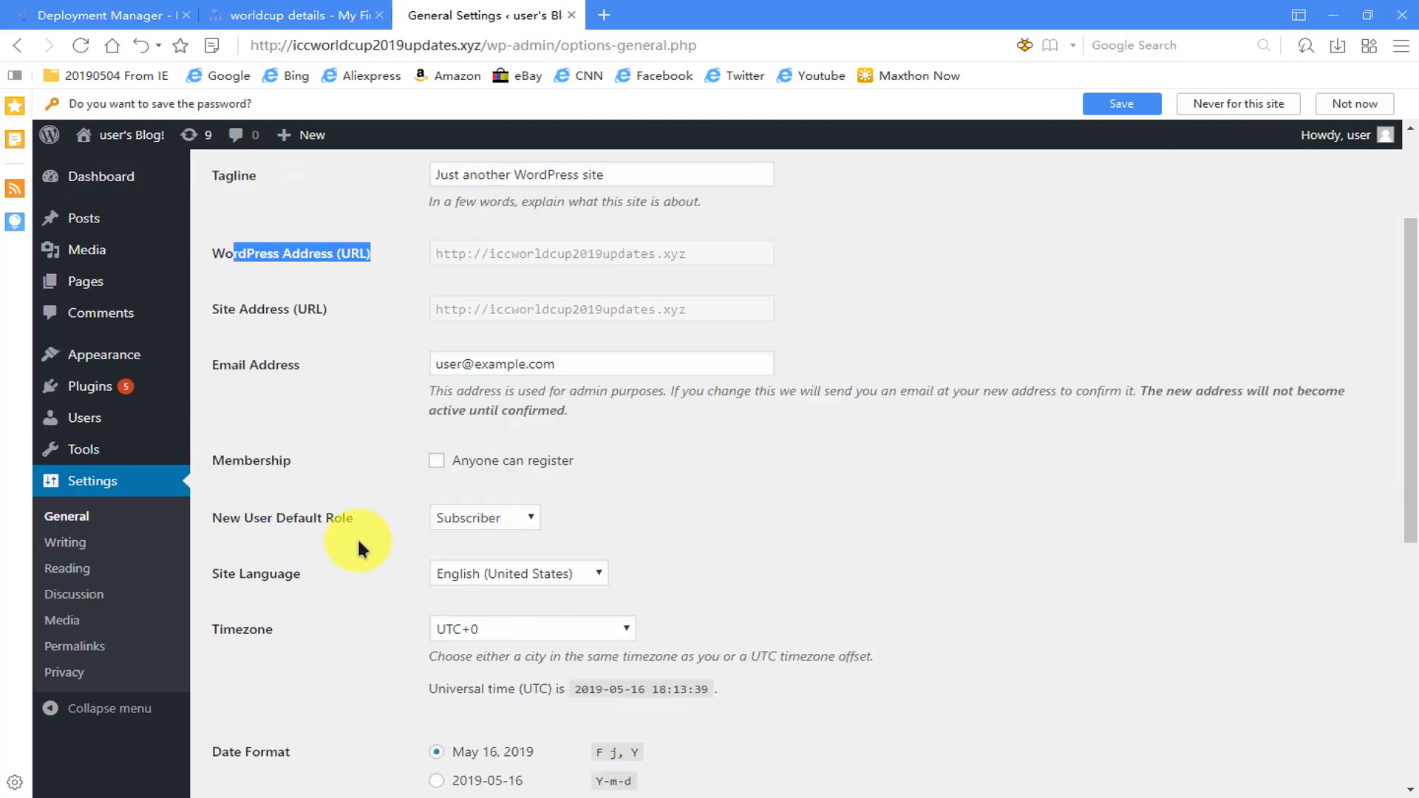
pyautogui.scroll(7, 357, 538)
pyautogui.click(82, 174)
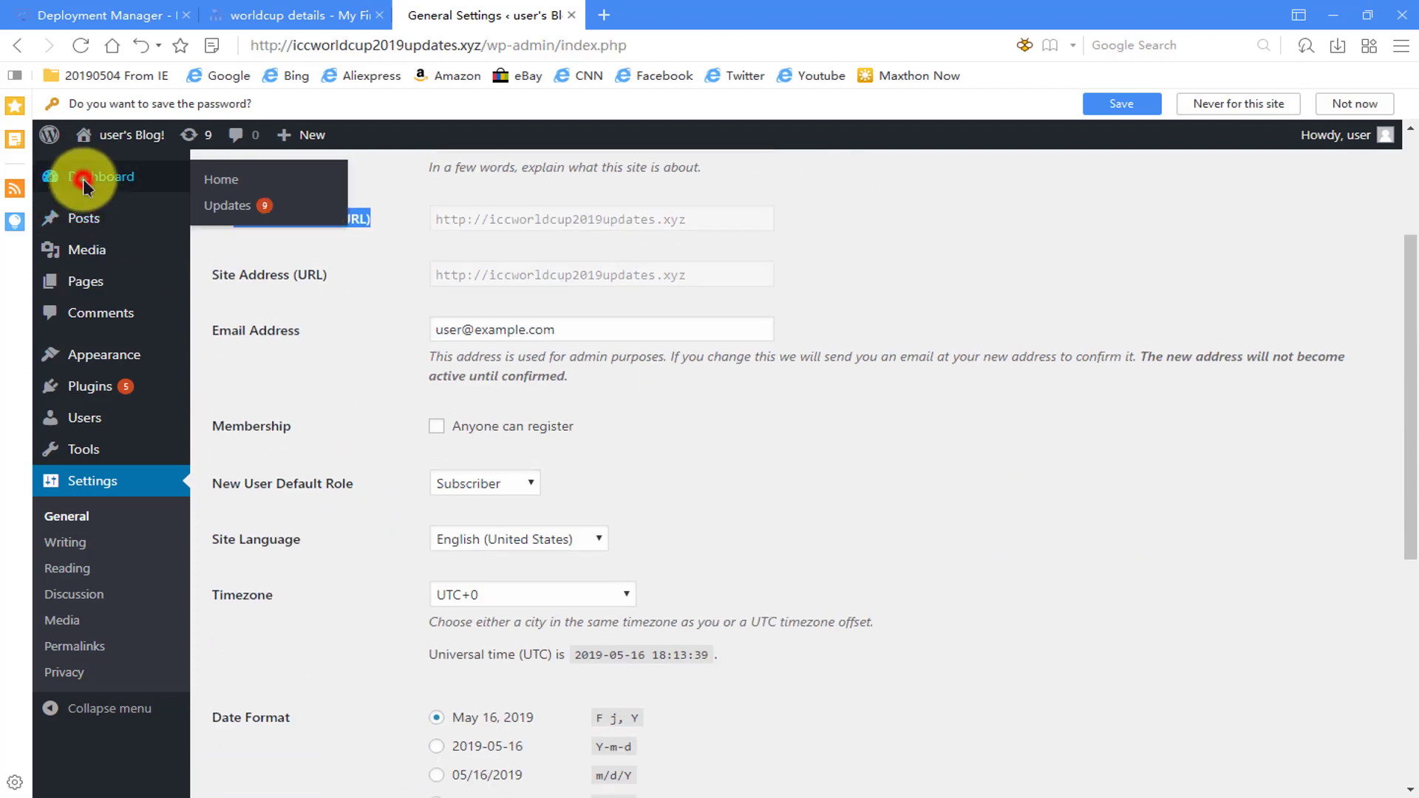